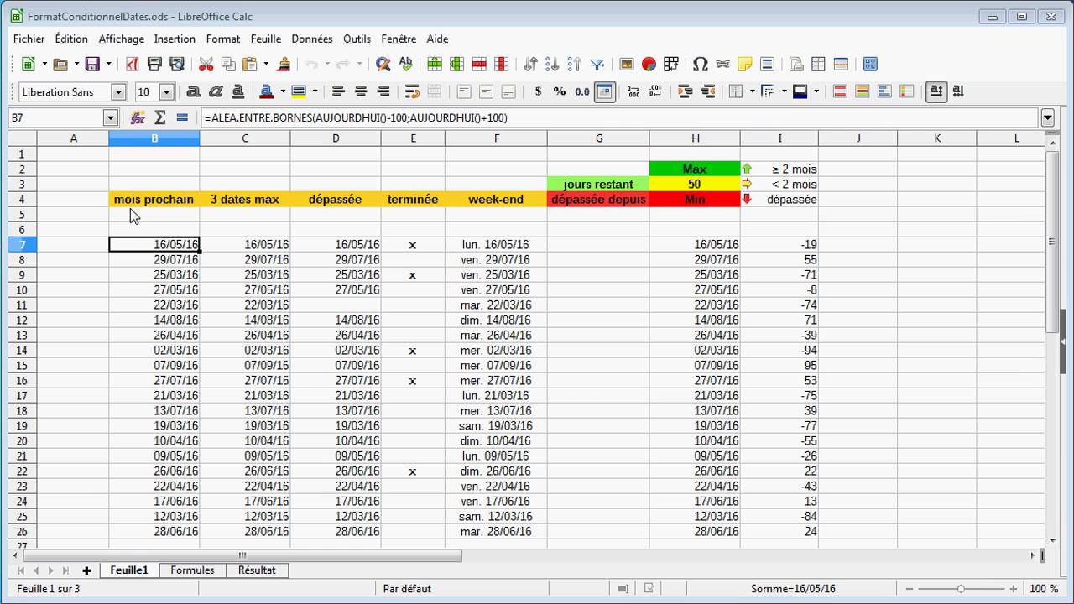
Step: Check the background colour defined in the DateCF cell style, leaving the style as it is
click(1061, 335)
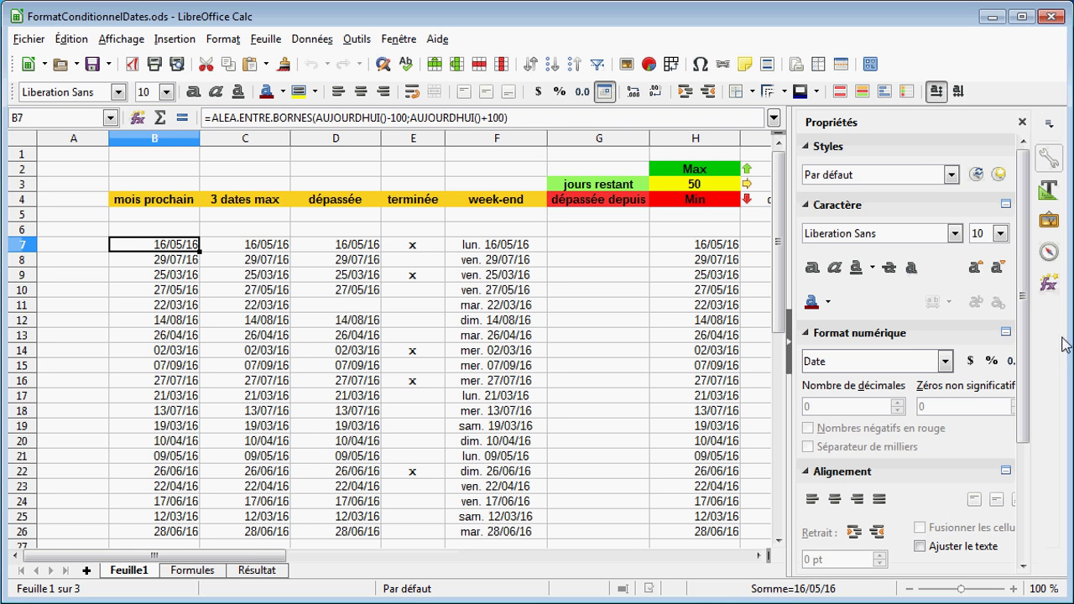
click(1048, 192)
click(845, 215)
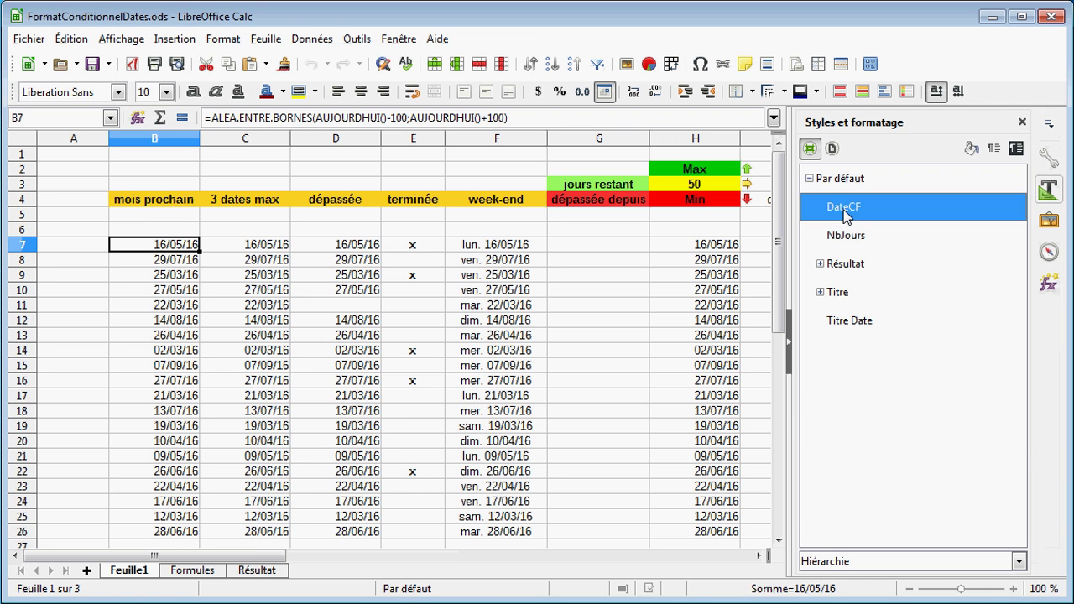
right_click(845, 213)
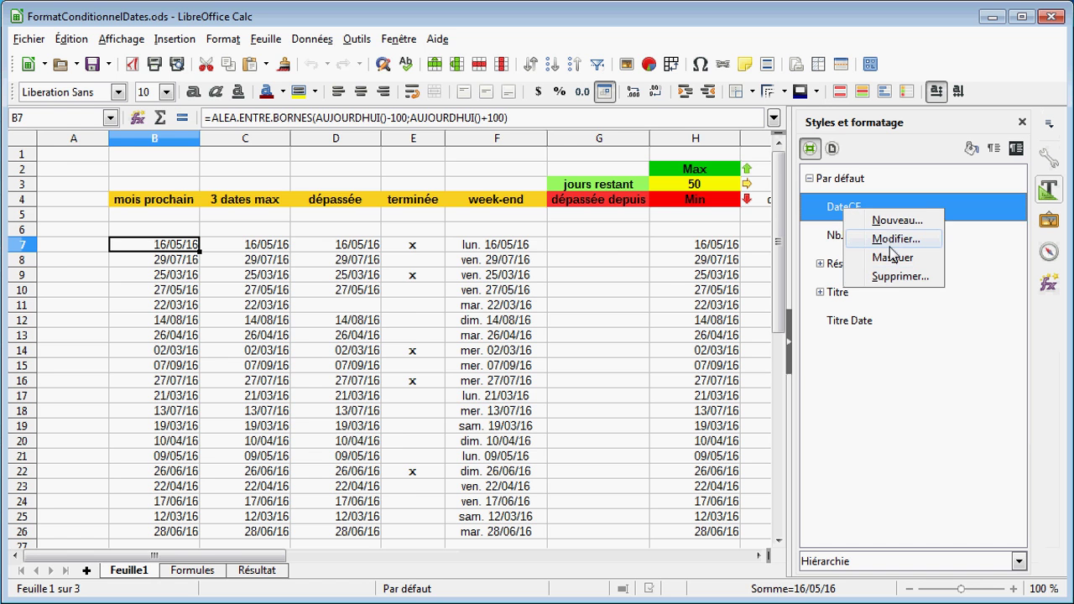
click(894, 239)
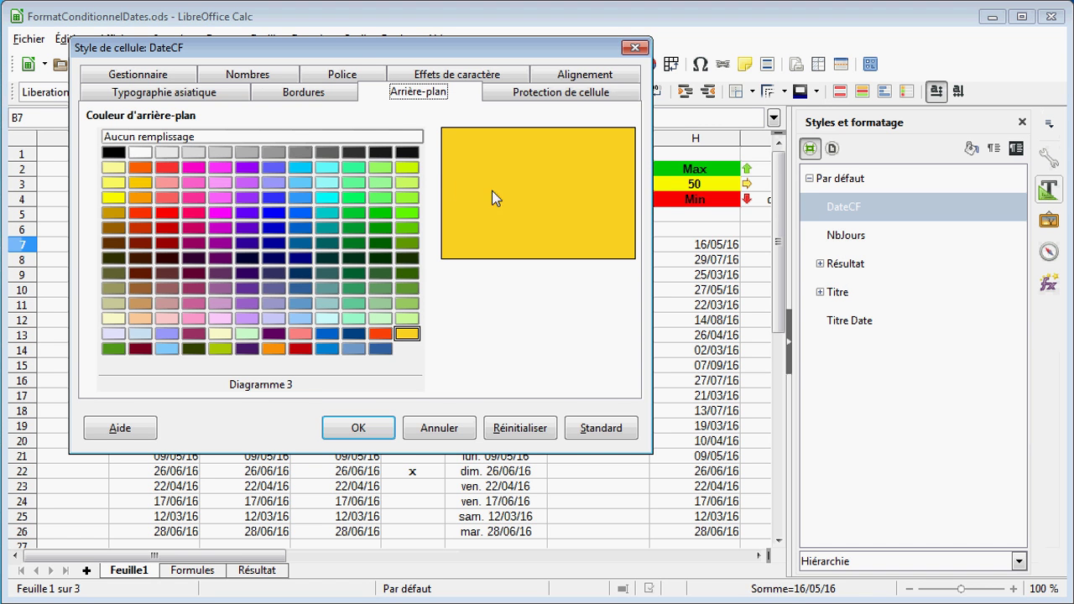
click(433, 430)
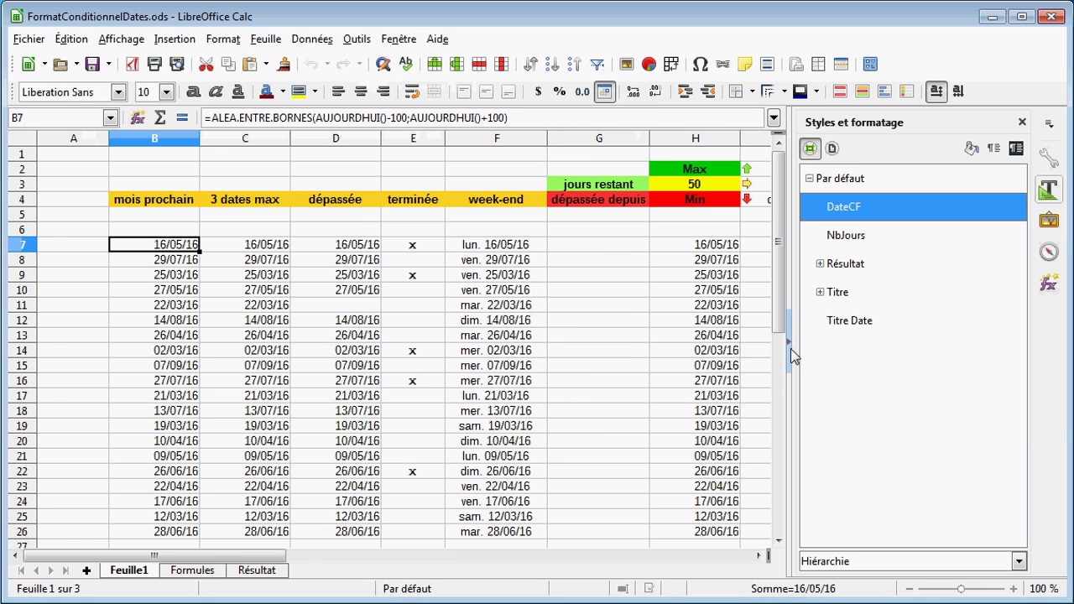
click(790, 348)
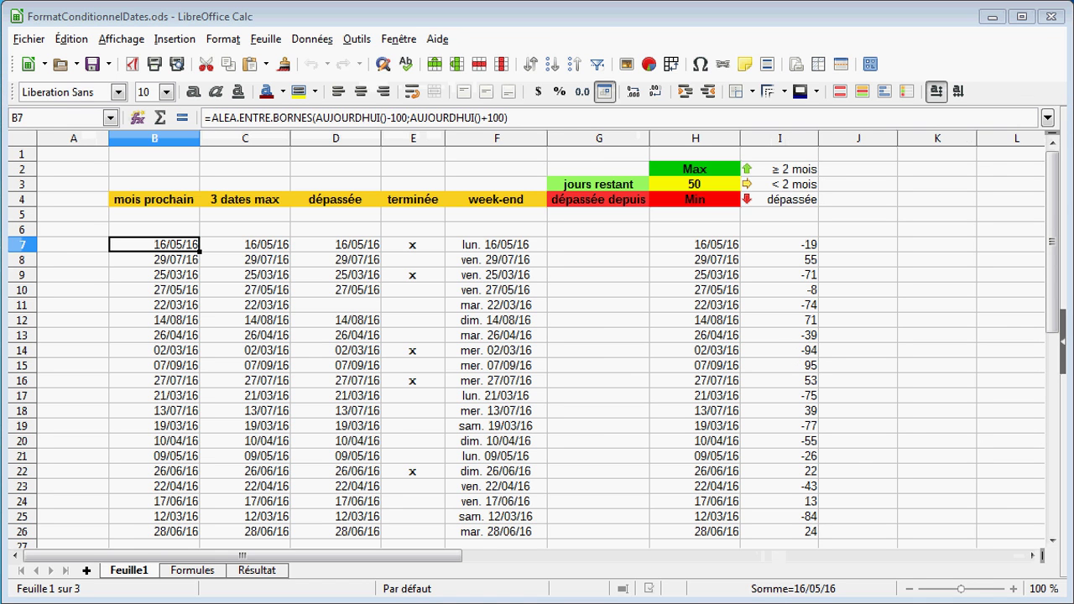
Step: Start a conditional formatting rule for B7:B26 with the condition type "La date est"
drag(155, 247, 120, 539)
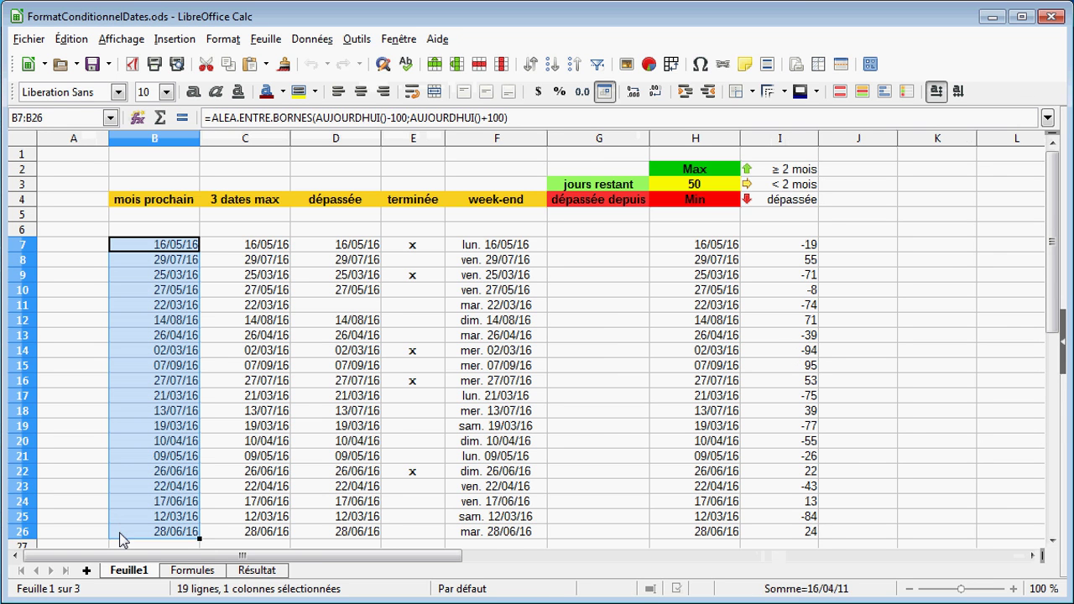
click(222, 40)
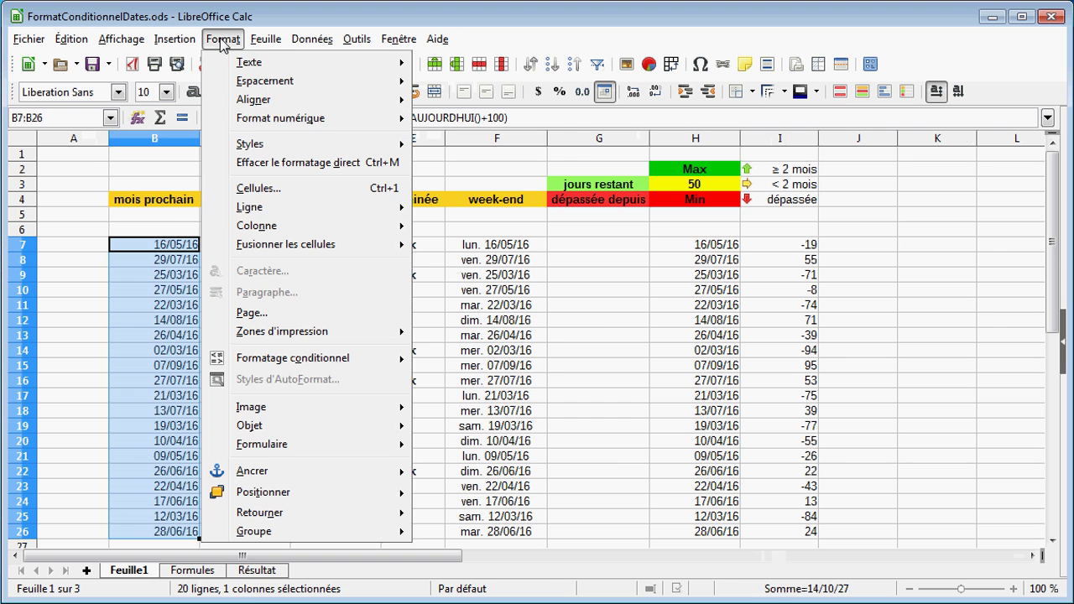
mouse_move(289, 359)
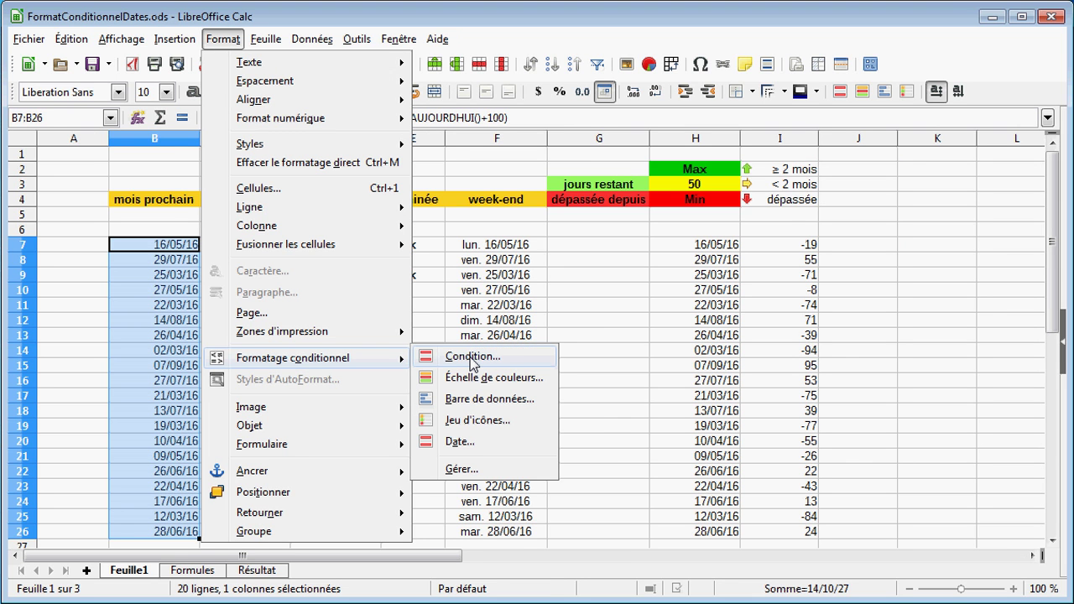
key(Escape)
key(Escape)
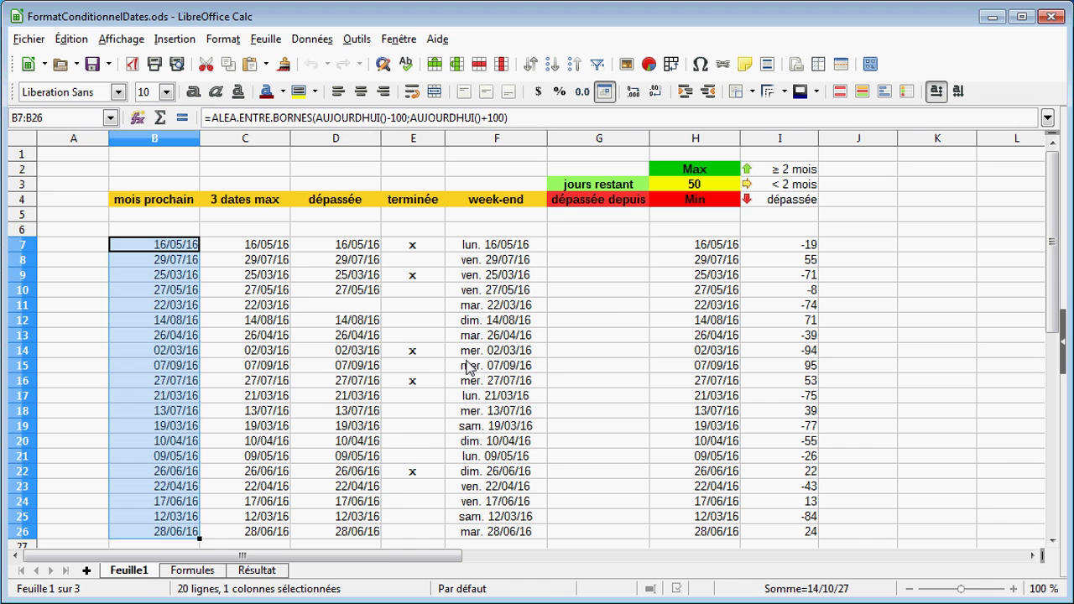
click(840, 93)
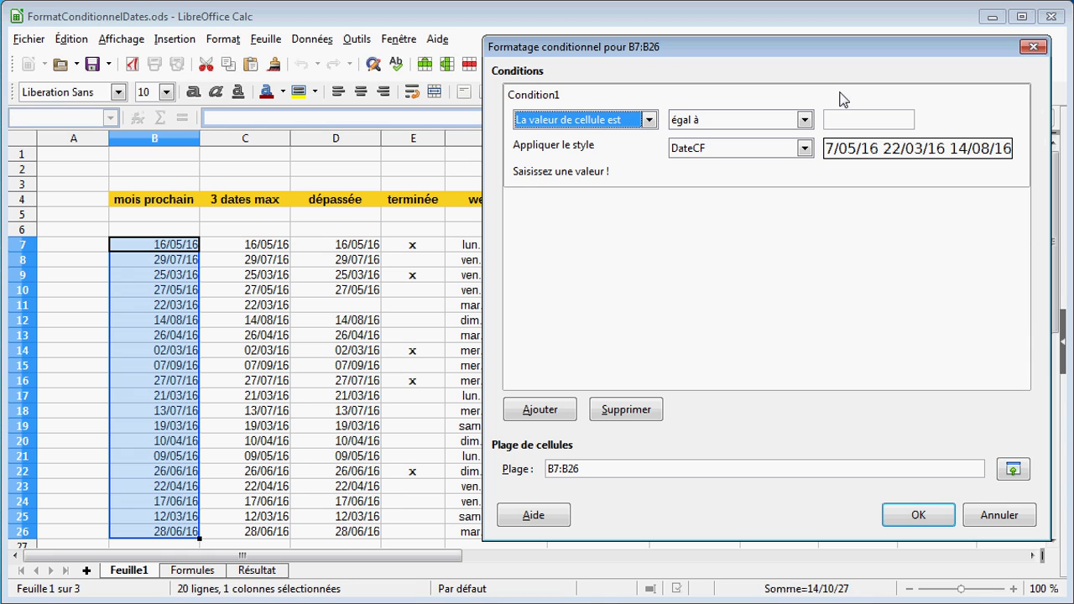
click(562, 120)
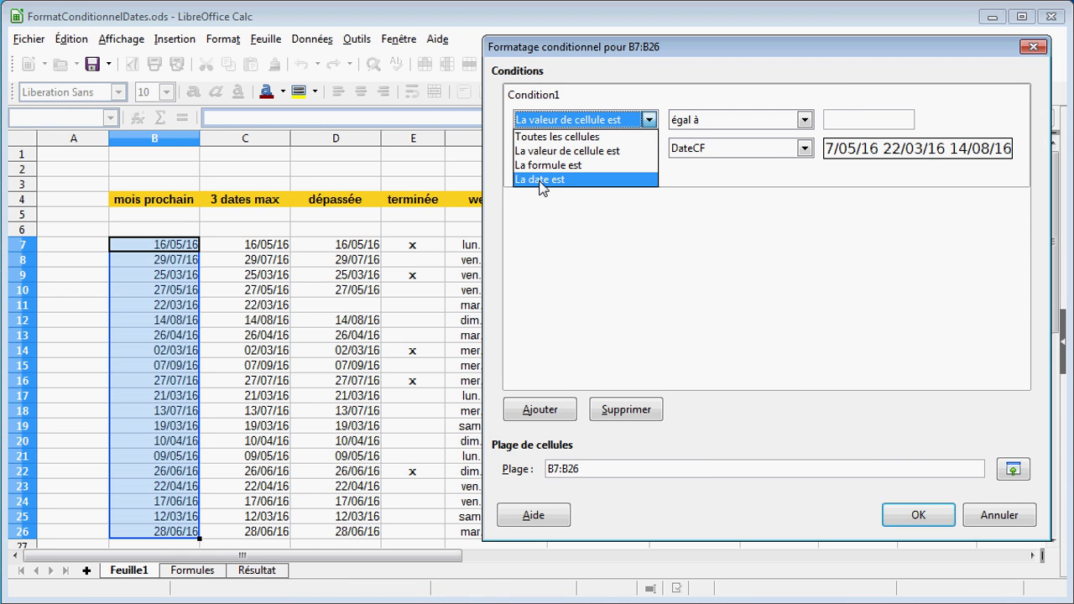
click(541, 179)
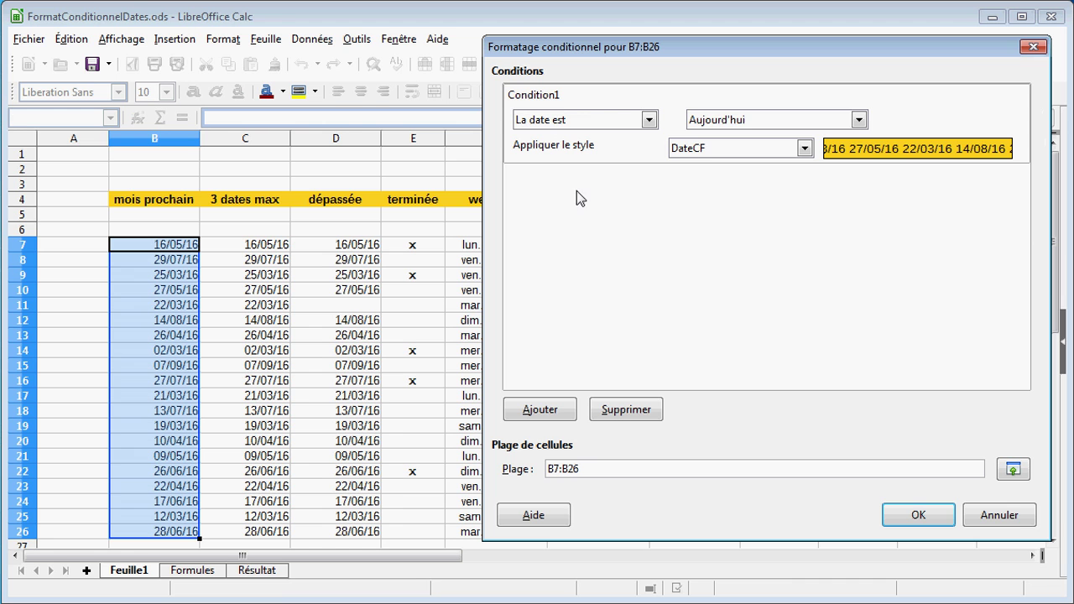
Step: Make the B7:B26 rule match "Le mois prochain" with the DateCF style and apply it
click(732, 120)
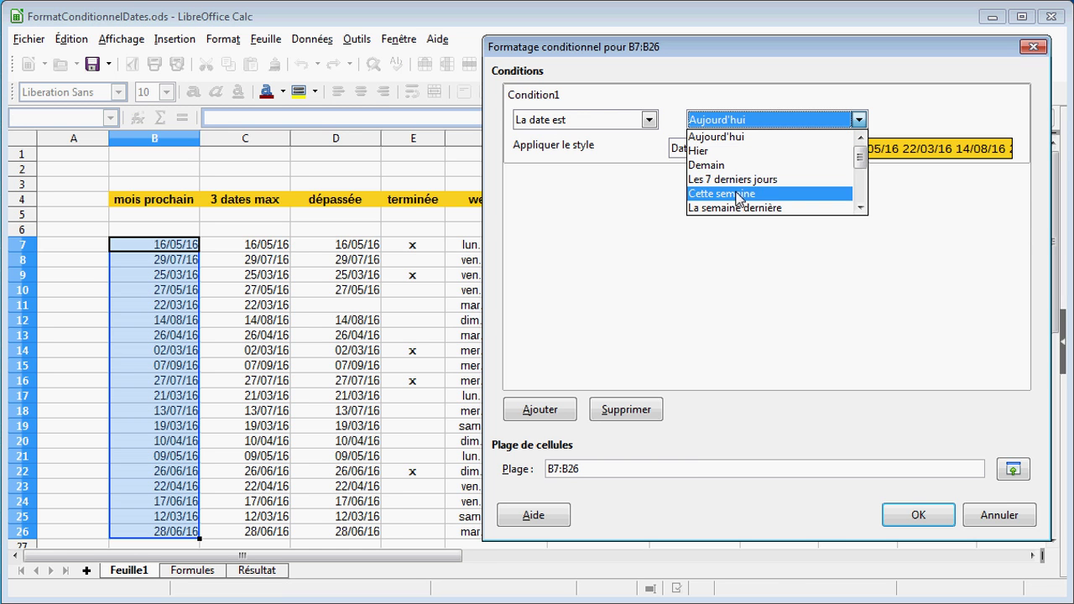
scroll(741, 210, down, 1)
scroll(732, 207, down, 2)
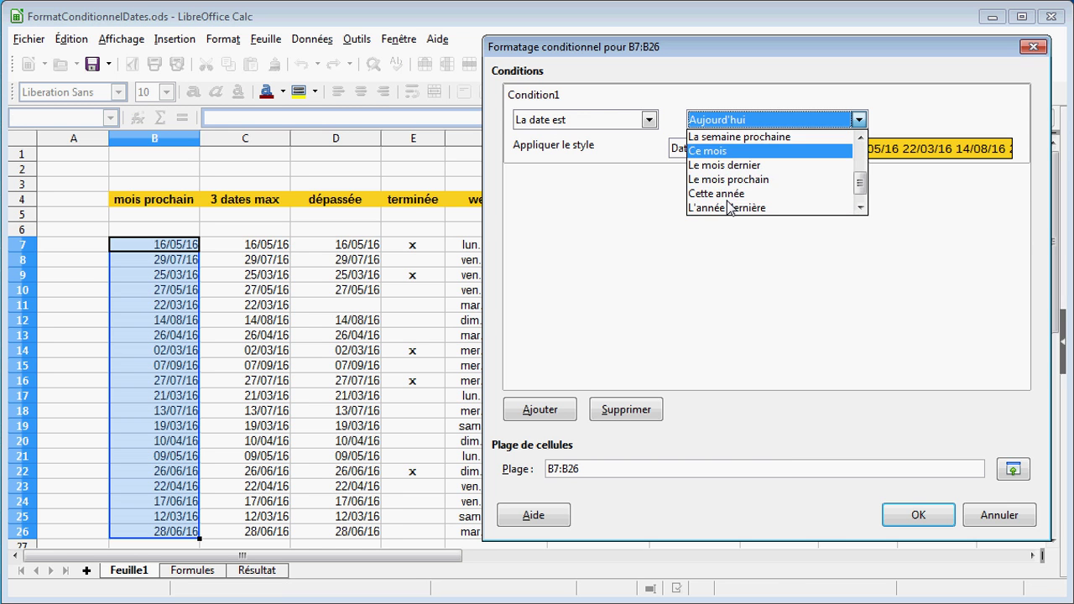
scroll(728, 209, up, 1)
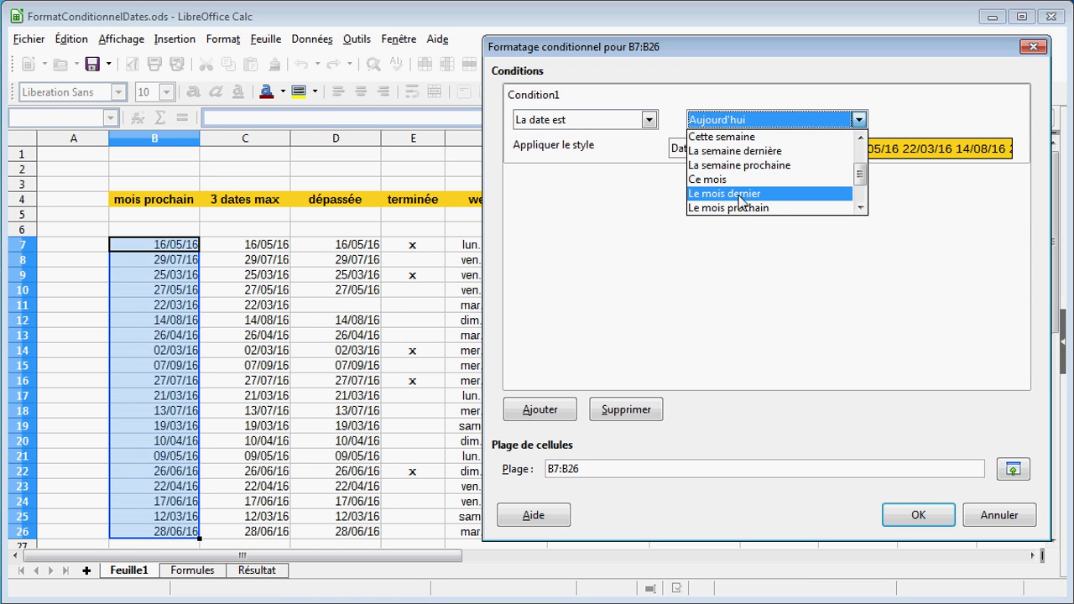
click(737, 208)
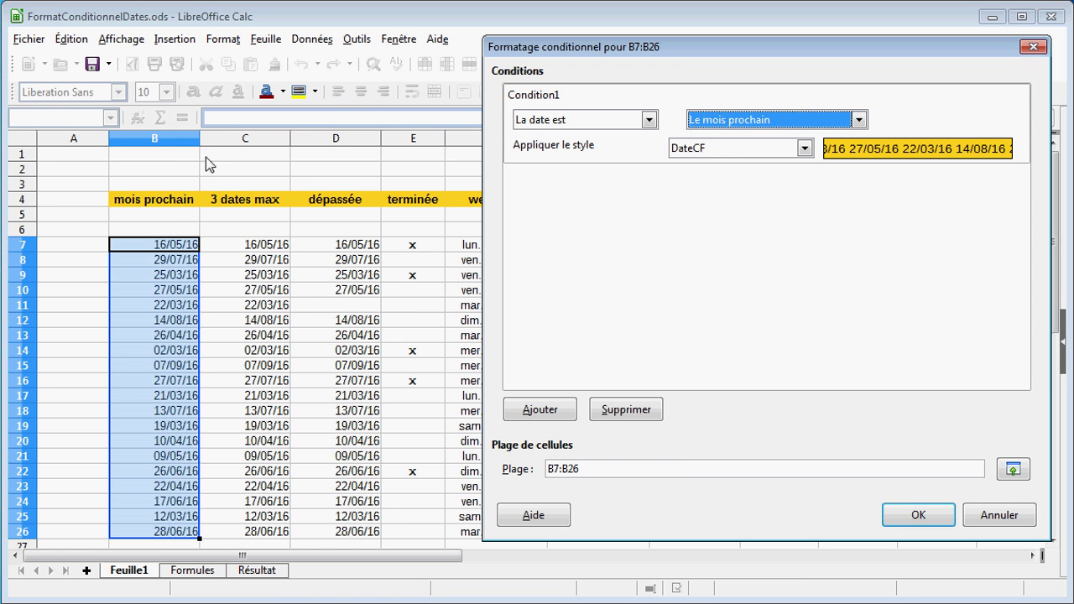
click(729, 158)
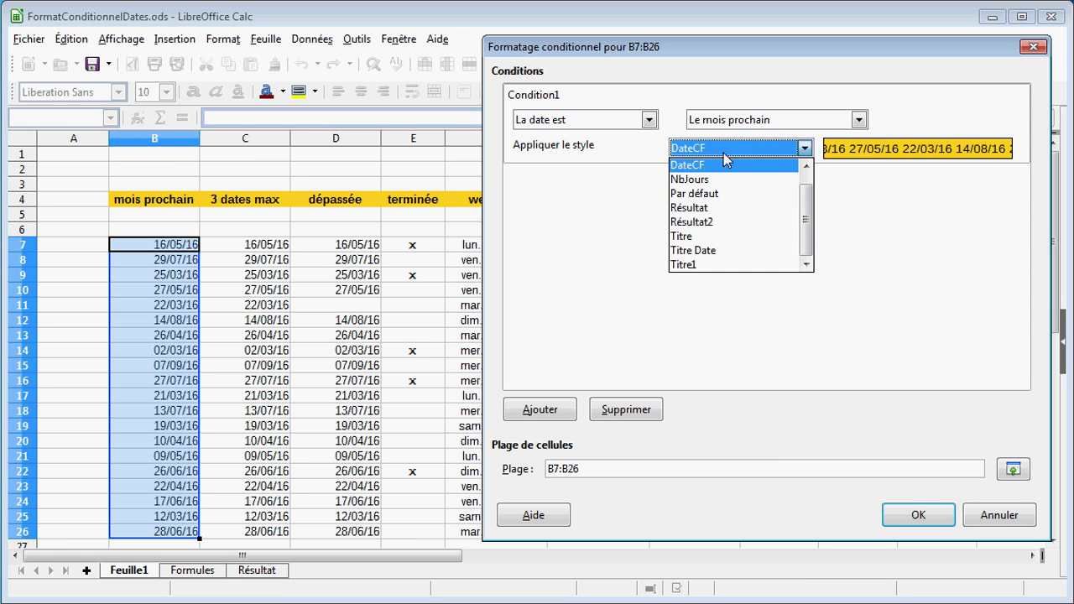
click(728, 159)
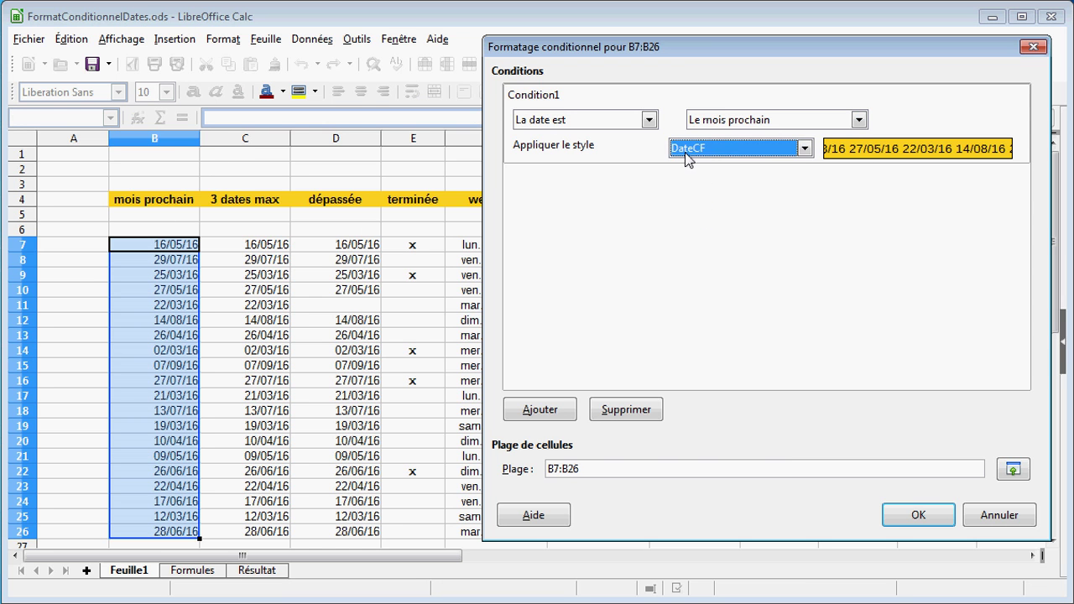
click(916, 516)
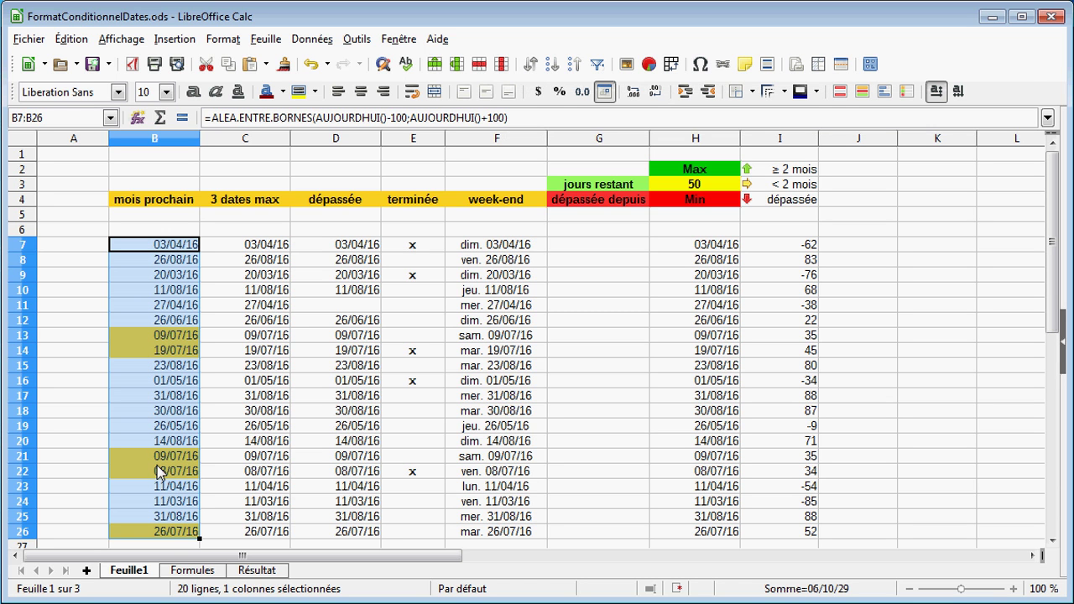
Step: Start a conditional formatting rule for C7:C26 on the cell value with the criterion "10 éléments supérieurs"
click(273, 250)
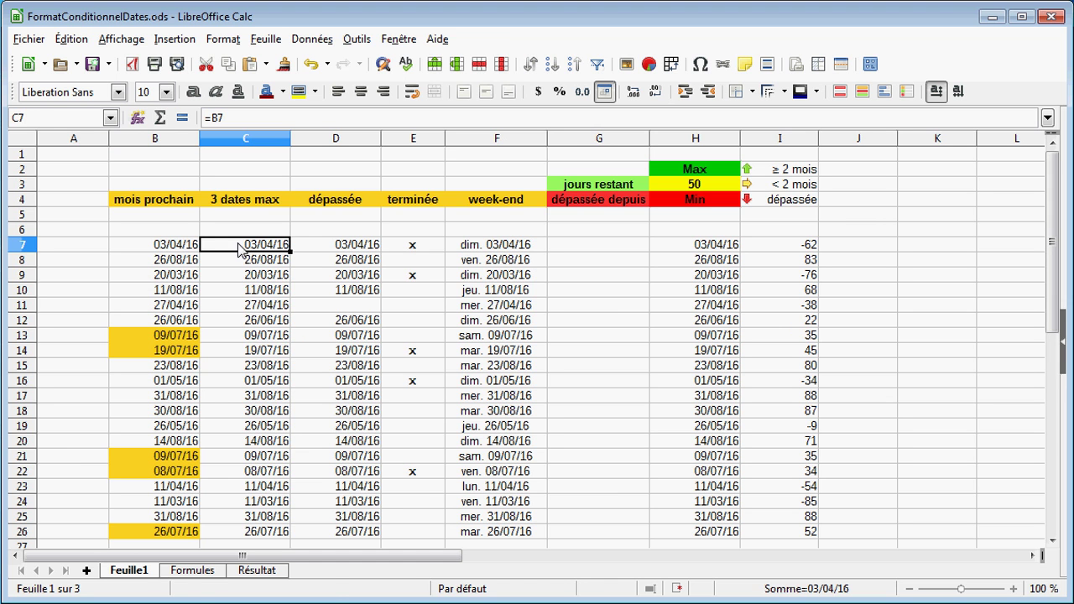
drag(249, 244, 206, 532)
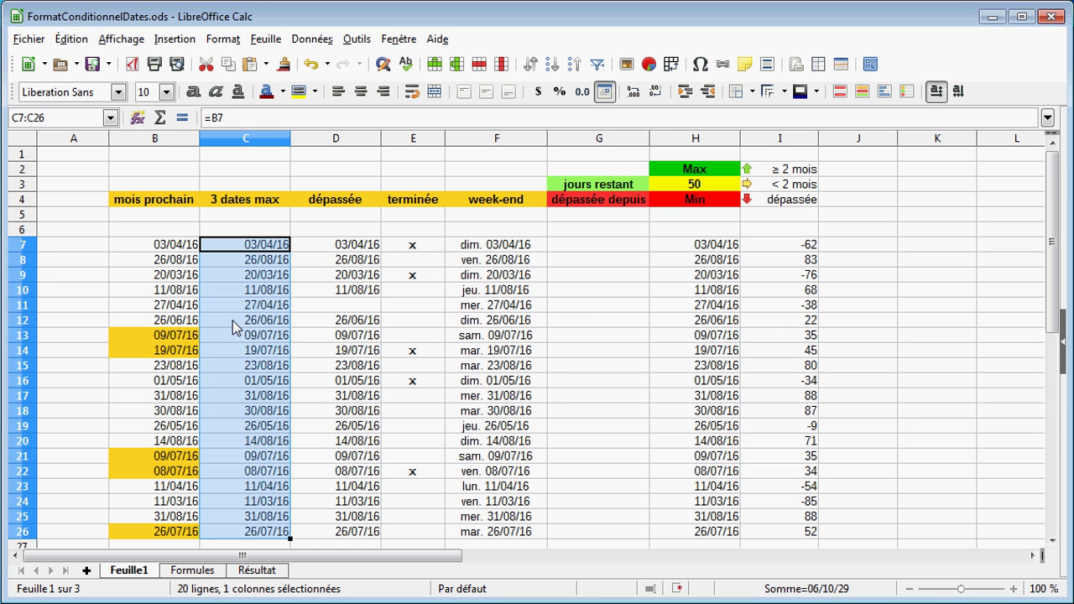
click(839, 92)
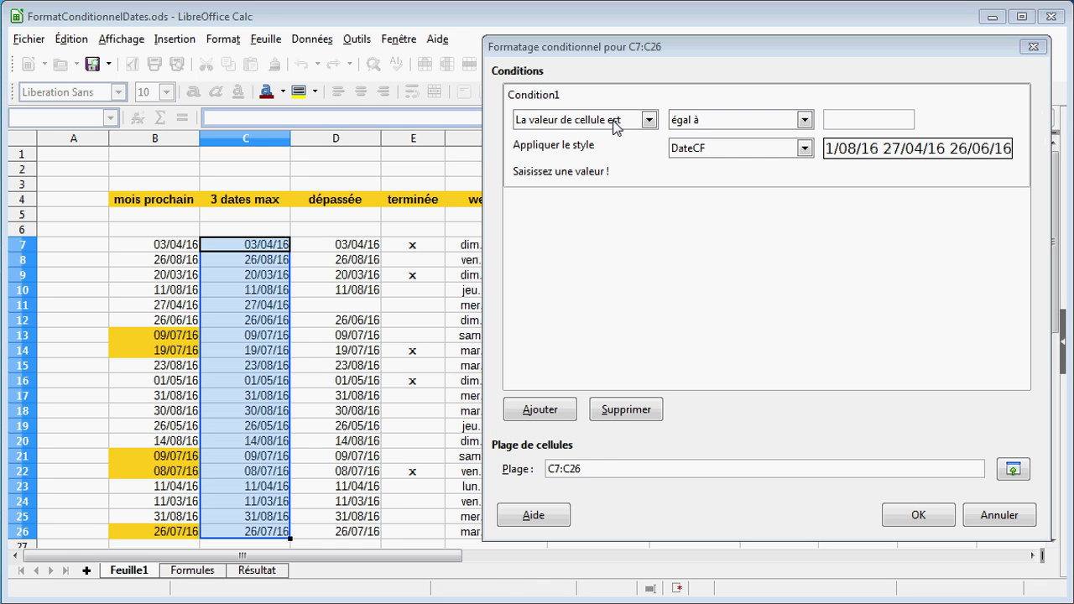
click(771, 122)
scroll(755, 174, down, 5)
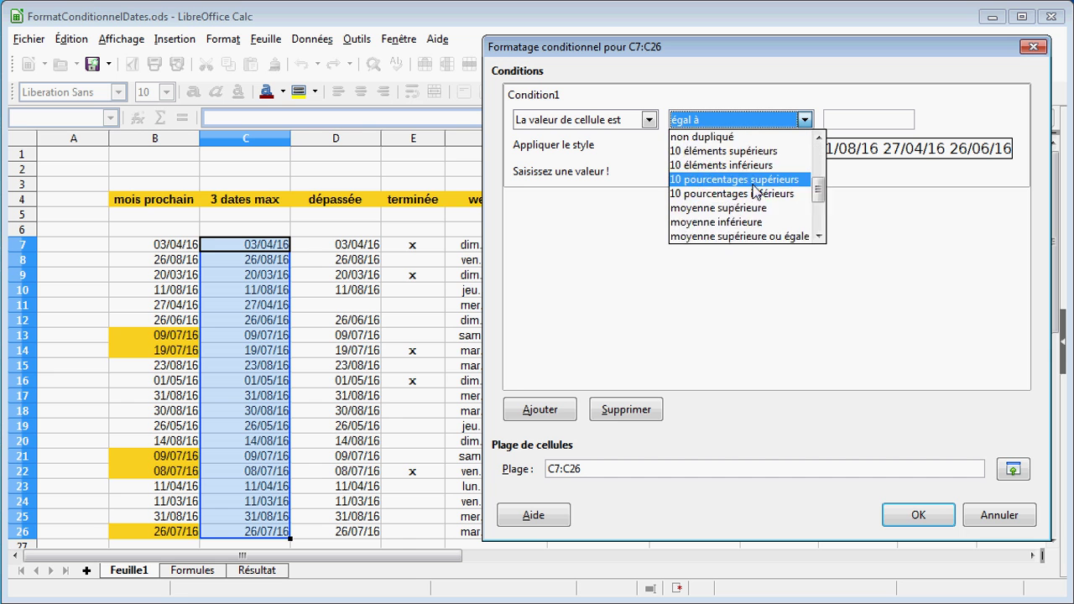
scroll(745, 235, up, 5)
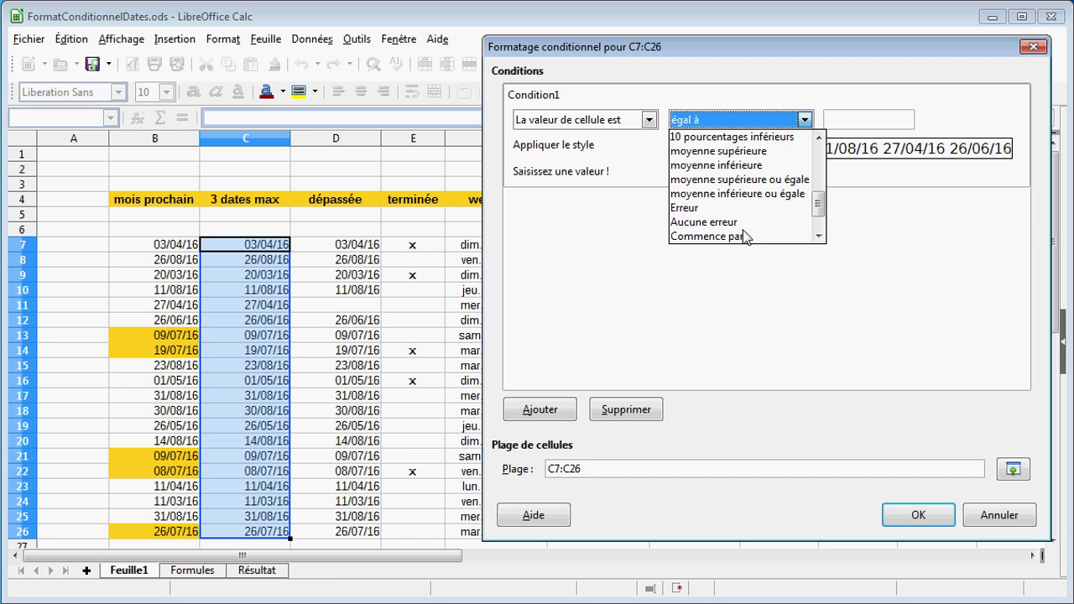
scroll(686, 161, down, 2)
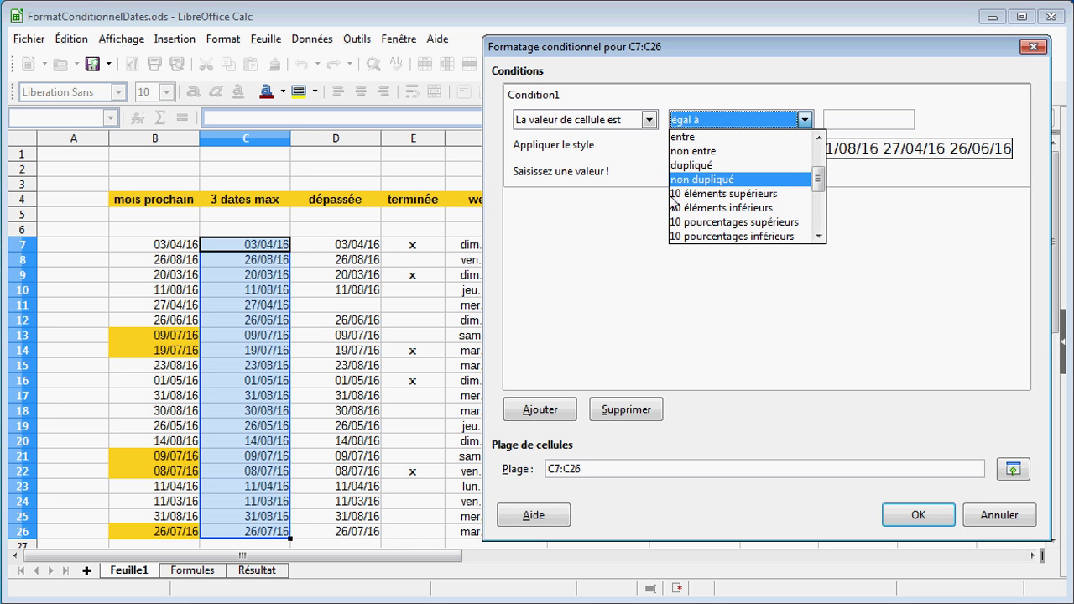
click(680, 195)
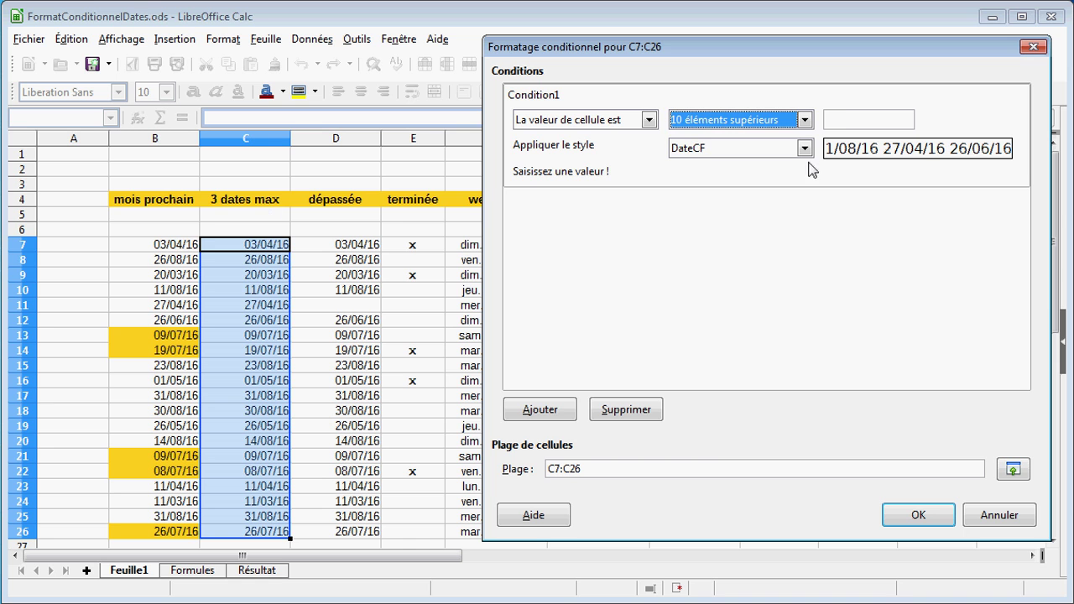
Step: Set the number of top elements to 3 with the DateCF style, apply the rule, and check highlighted dates in column C
click(847, 119)
text(3)
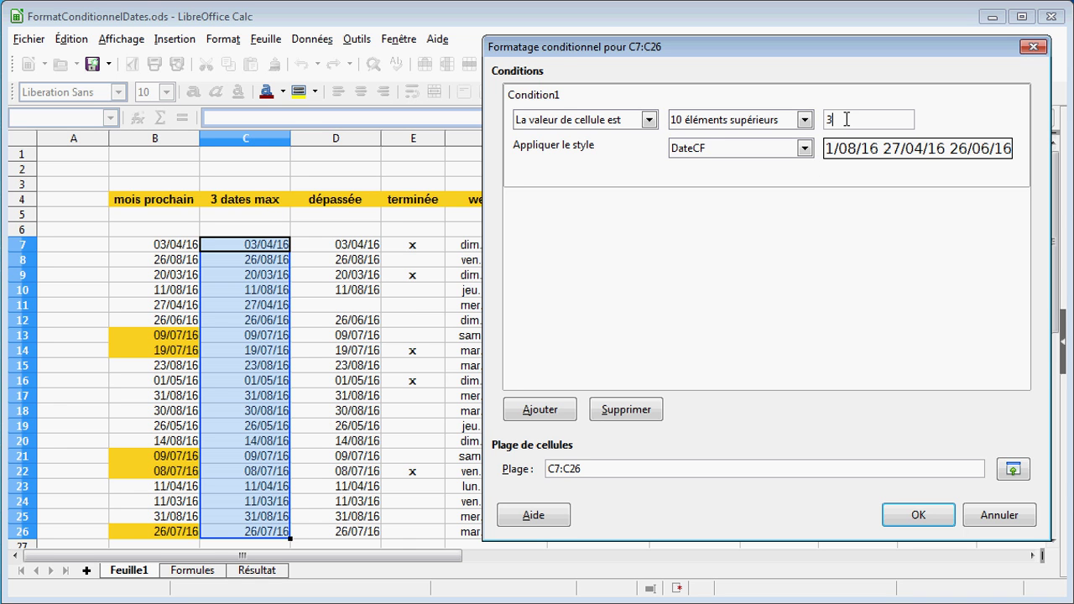
click(702, 147)
click(698, 150)
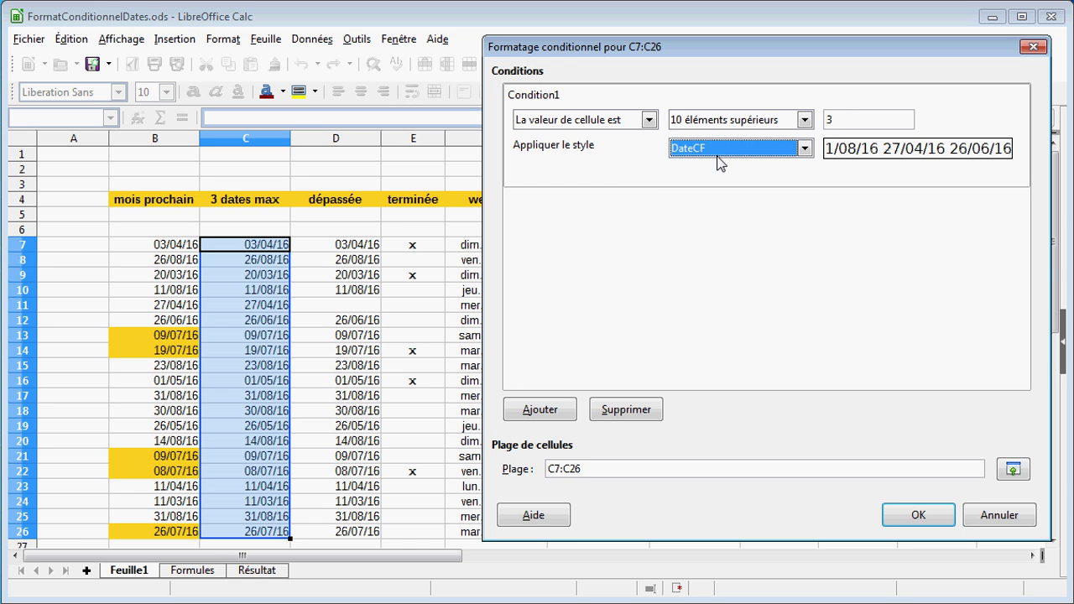
click(918, 517)
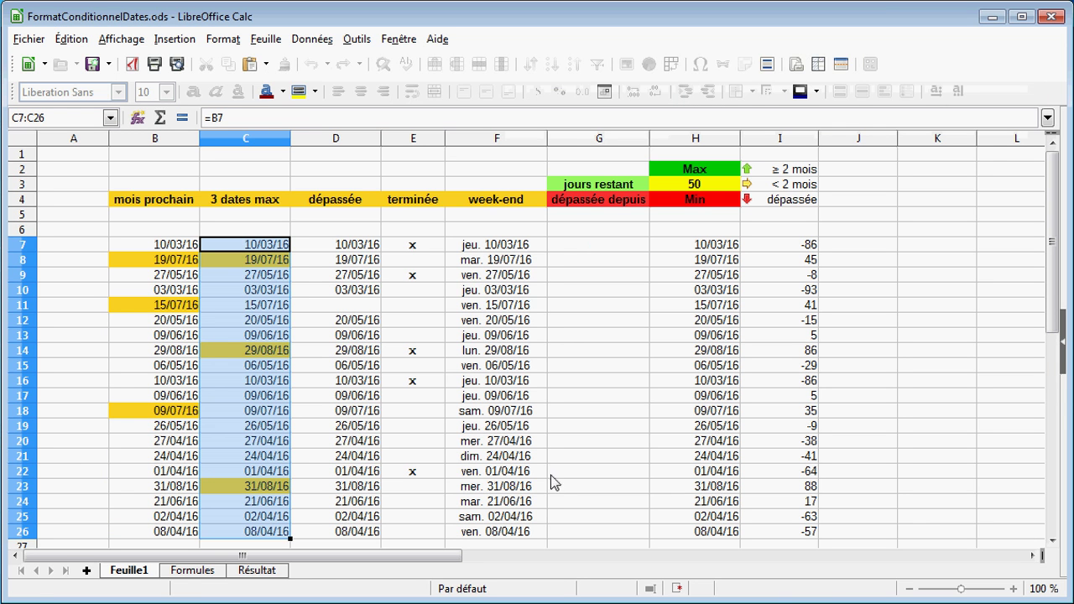
click(212, 267)
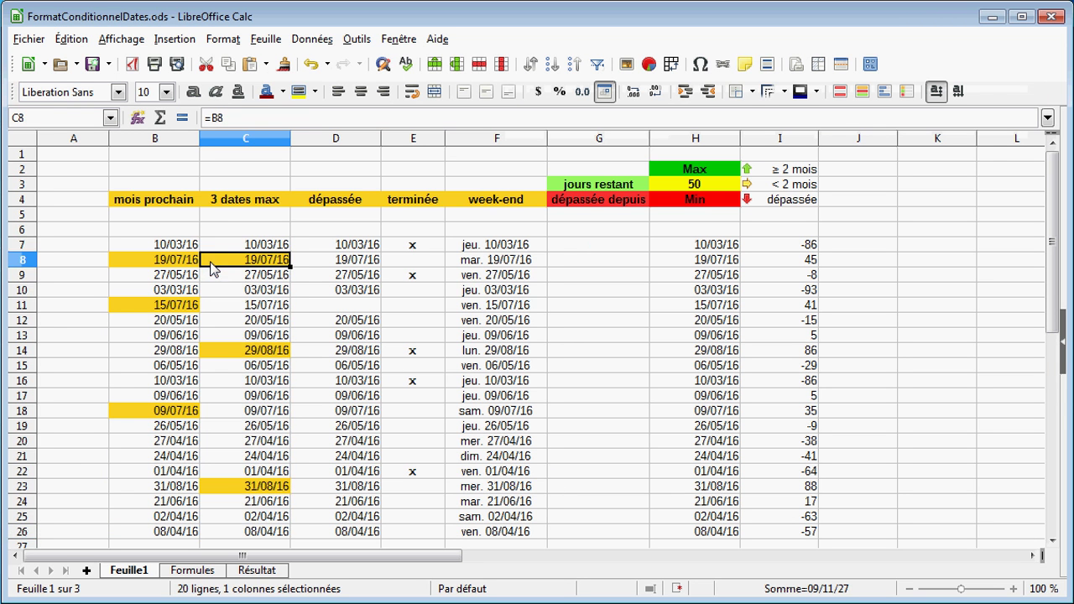
click(228, 353)
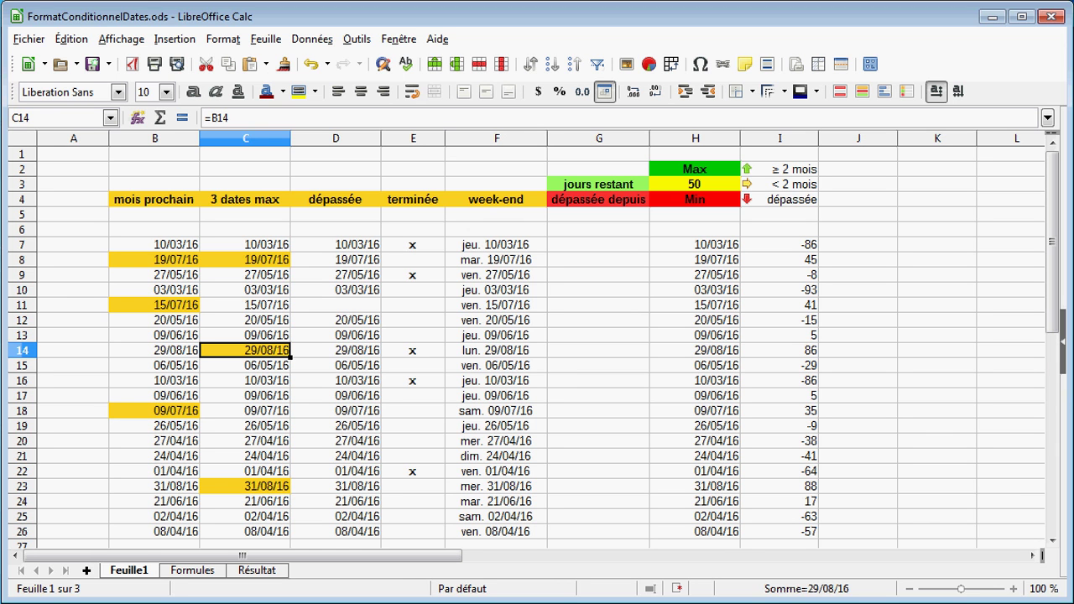
Step: Start a conditional formatting rule for D7:D26 with the condition type "La formule est"
drag(326, 247, 321, 544)
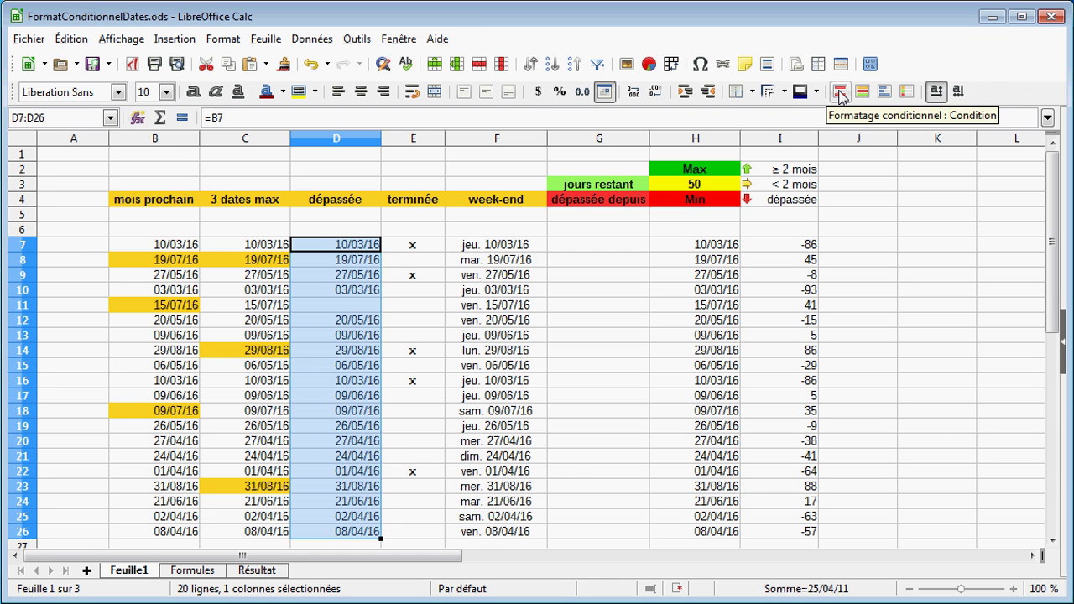
click(841, 95)
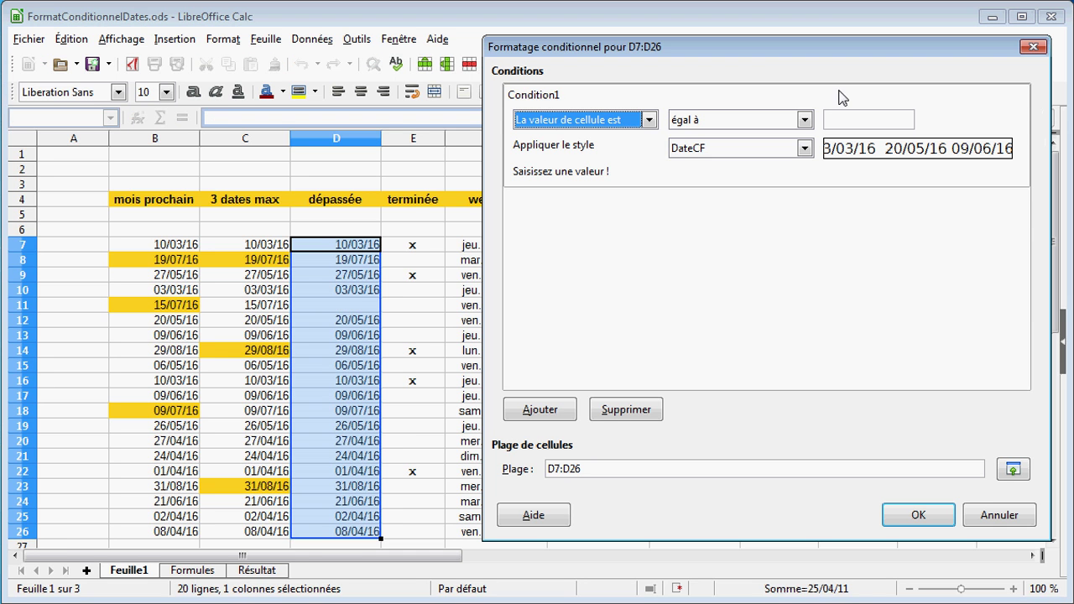
click(567, 120)
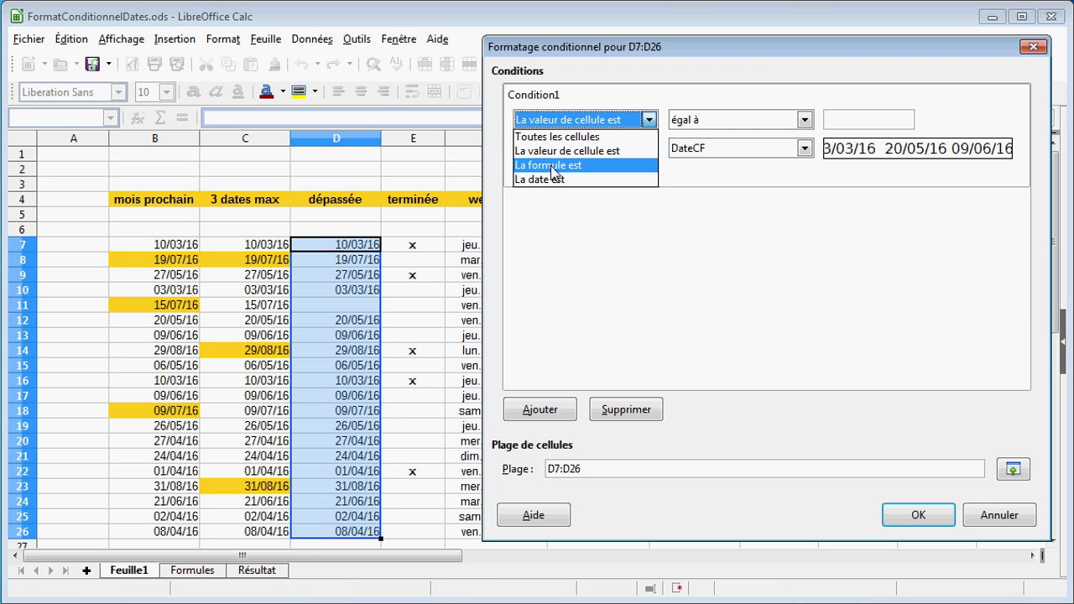
click(556, 166)
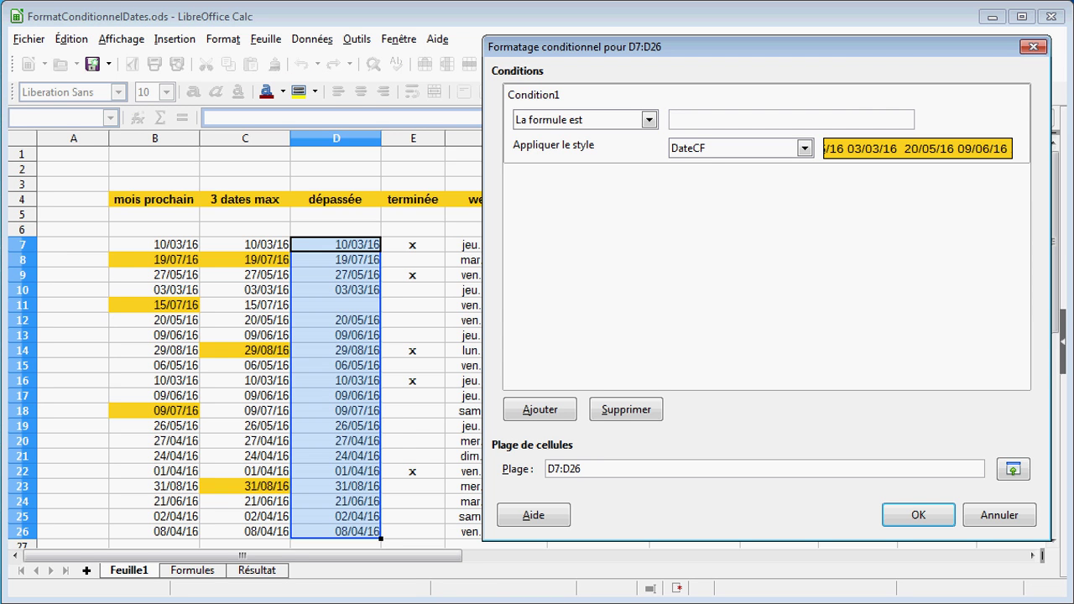
Step: Enter the rule formula ET(D7<>"";D7<AUJOURDHUI();E7<>"x") for the D7:D26 range
click(691, 120)
text(D7<AUJOURDHUI)
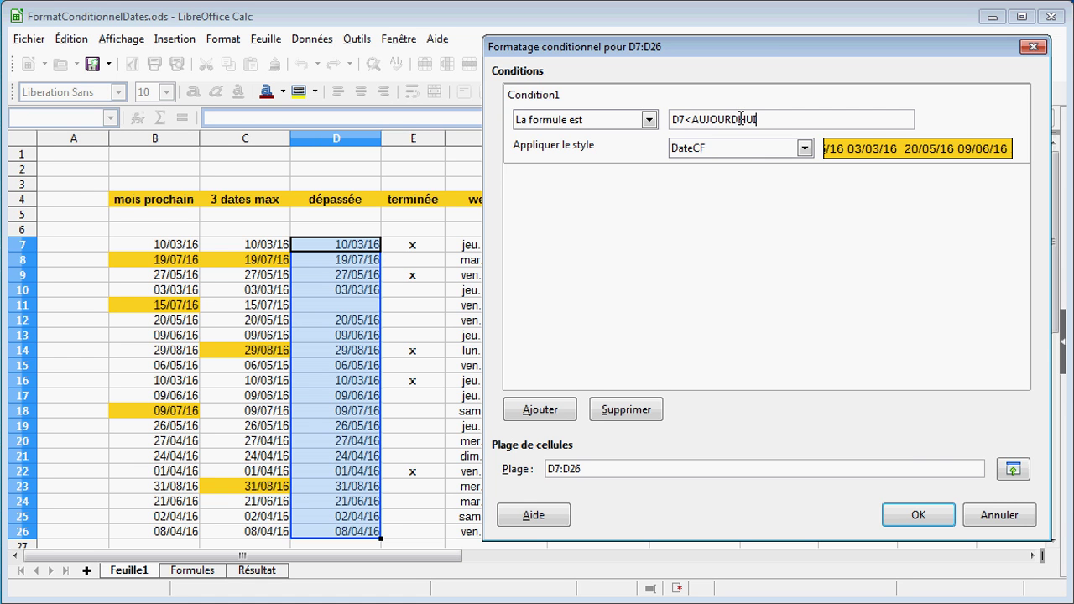
text(())
key(Home)
text(ET()
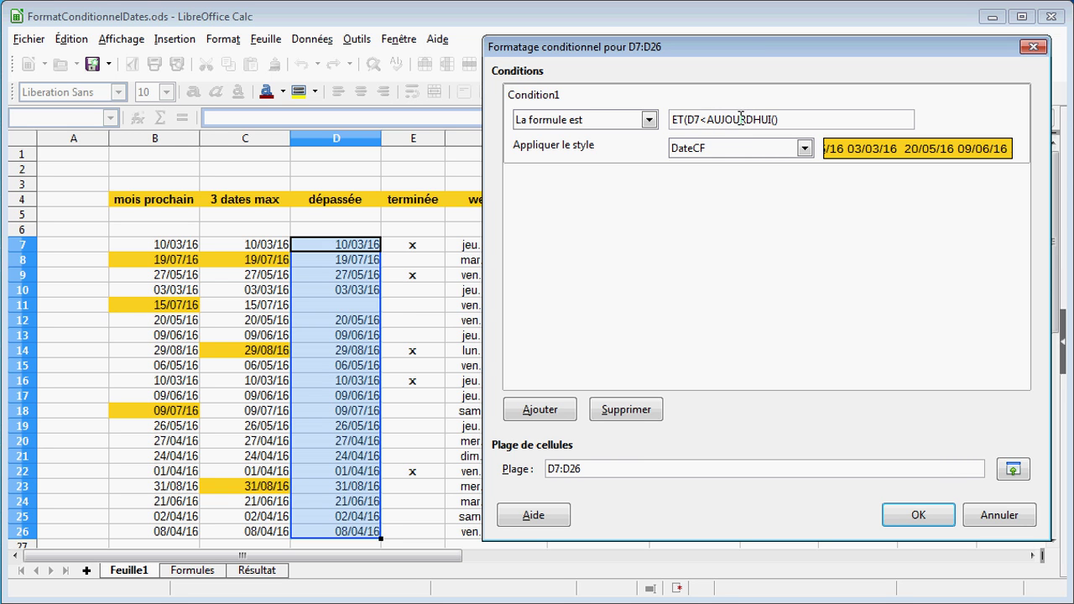
text(D)
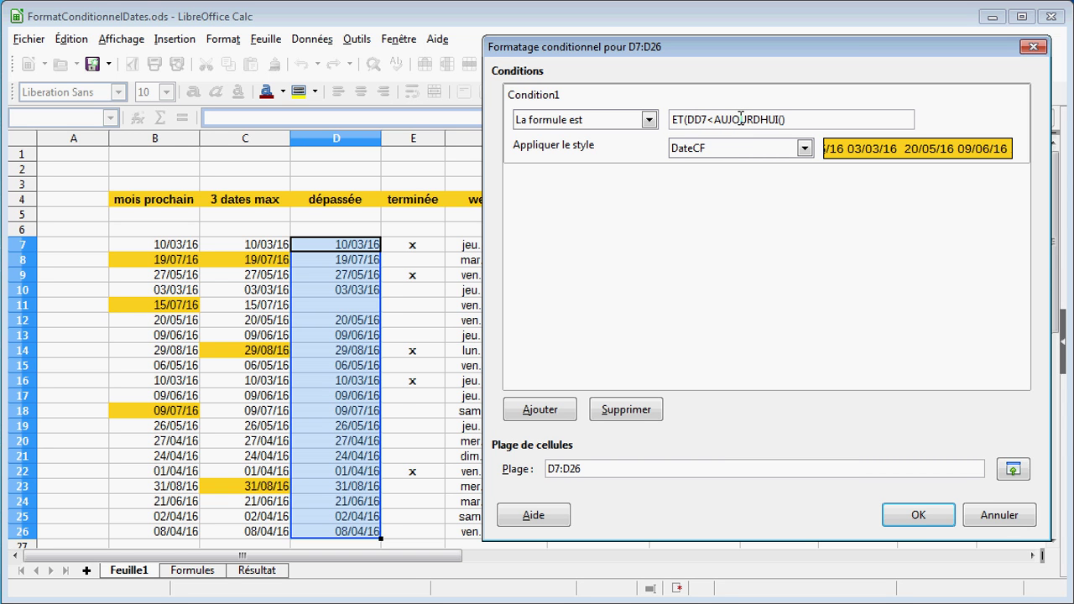
text(7)
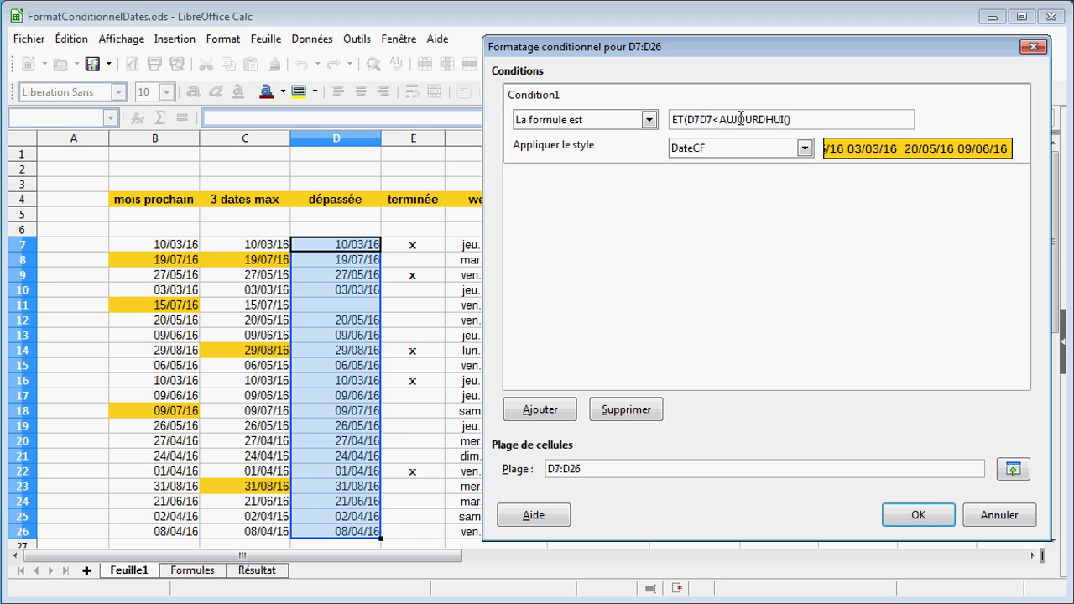
text(<>"")
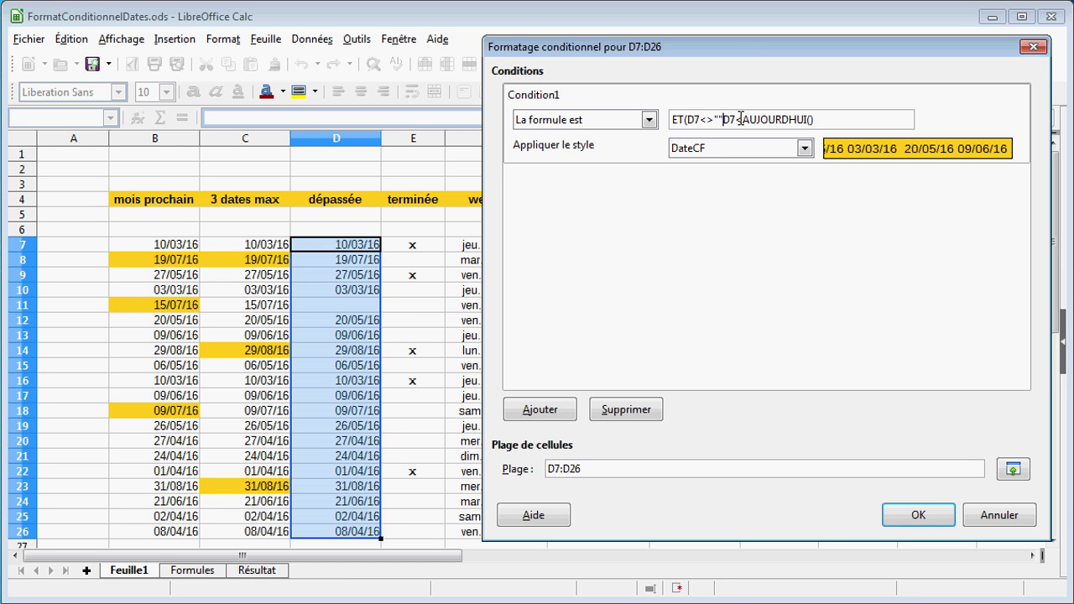
text(;)
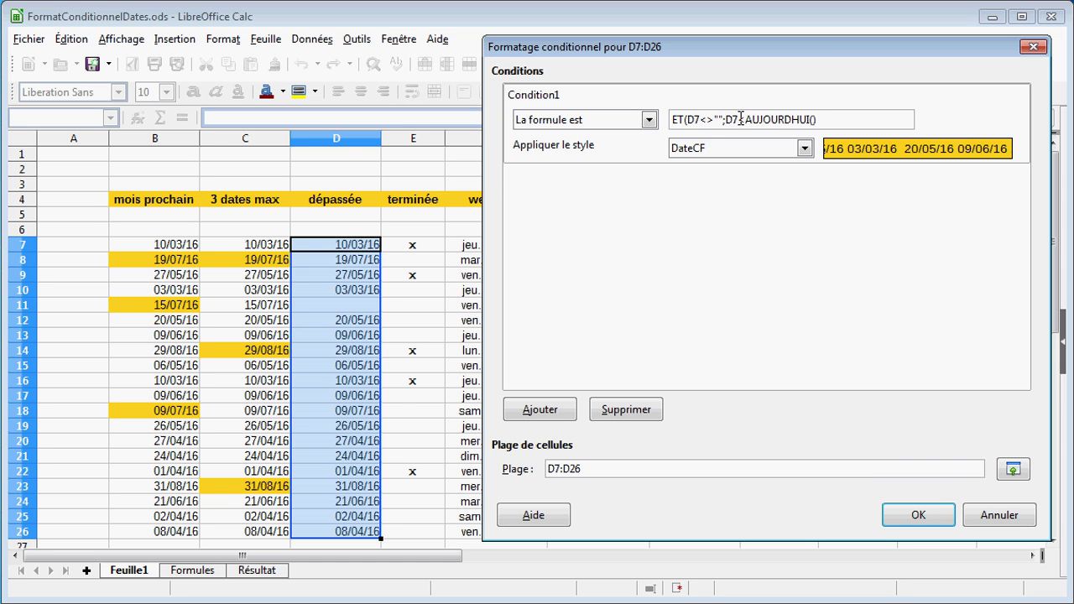
text(;E7<>"x)
Step: Apply the D7:D26 rule with the DateCF style and check cells D7, D11 and D10 against the "terminée" column
click(717, 148)
click(717, 148)
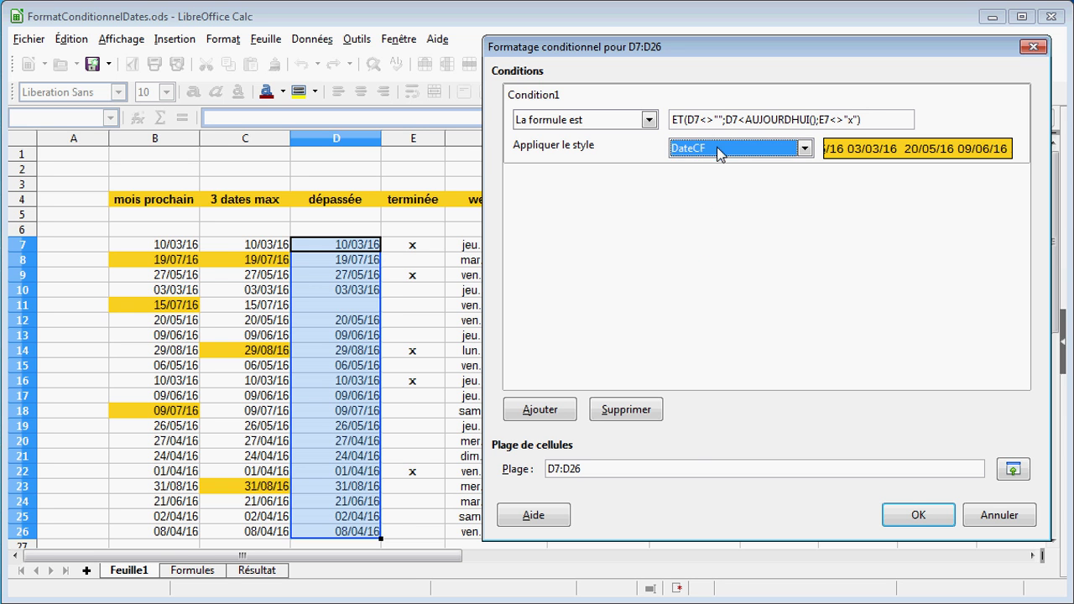
click(921, 513)
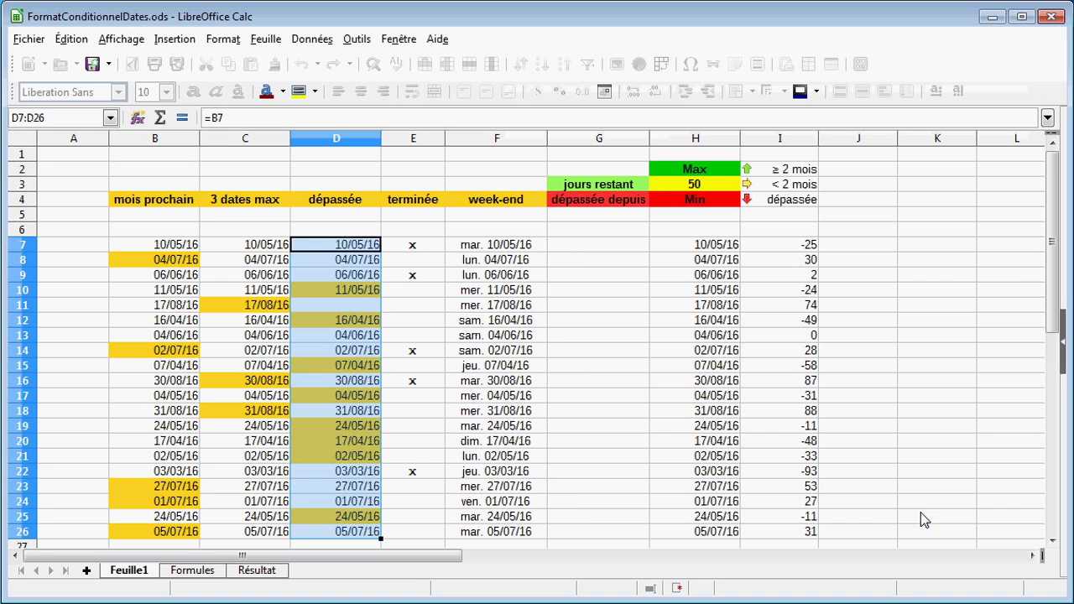
click(347, 250)
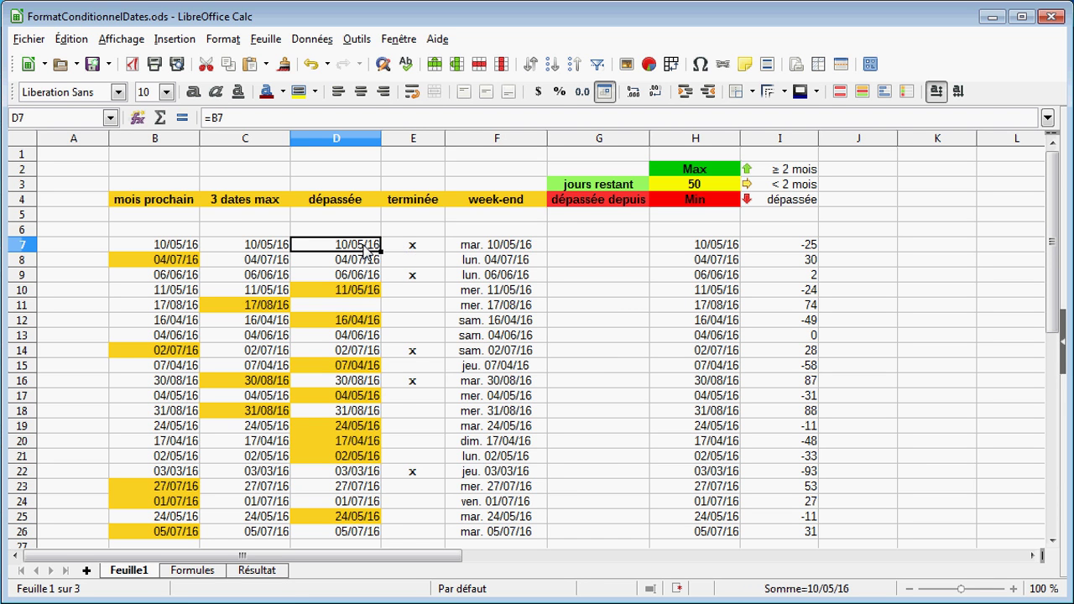
click(334, 309)
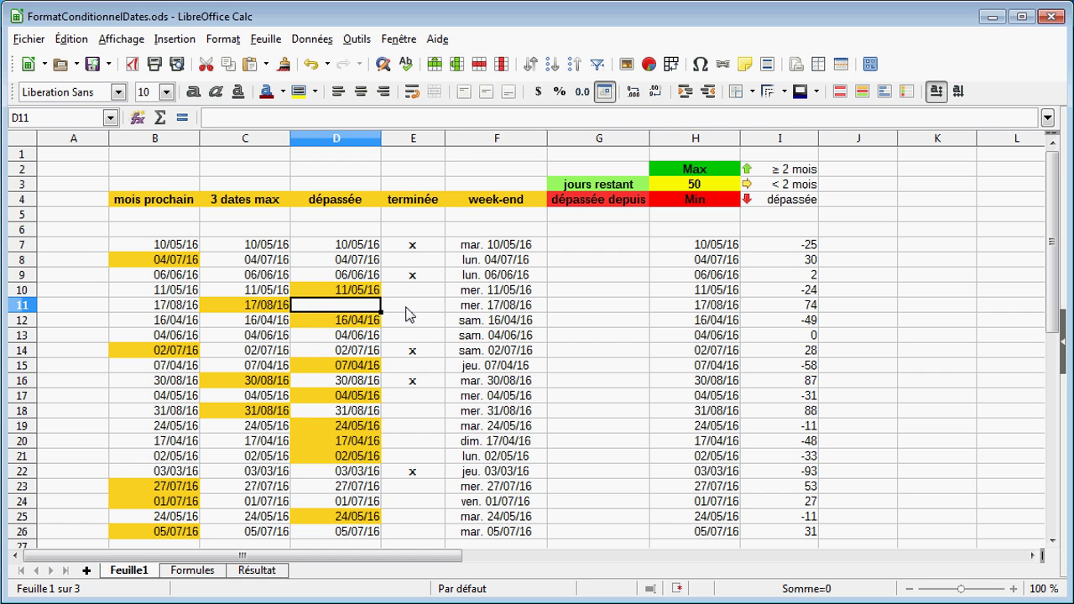
click(311, 294)
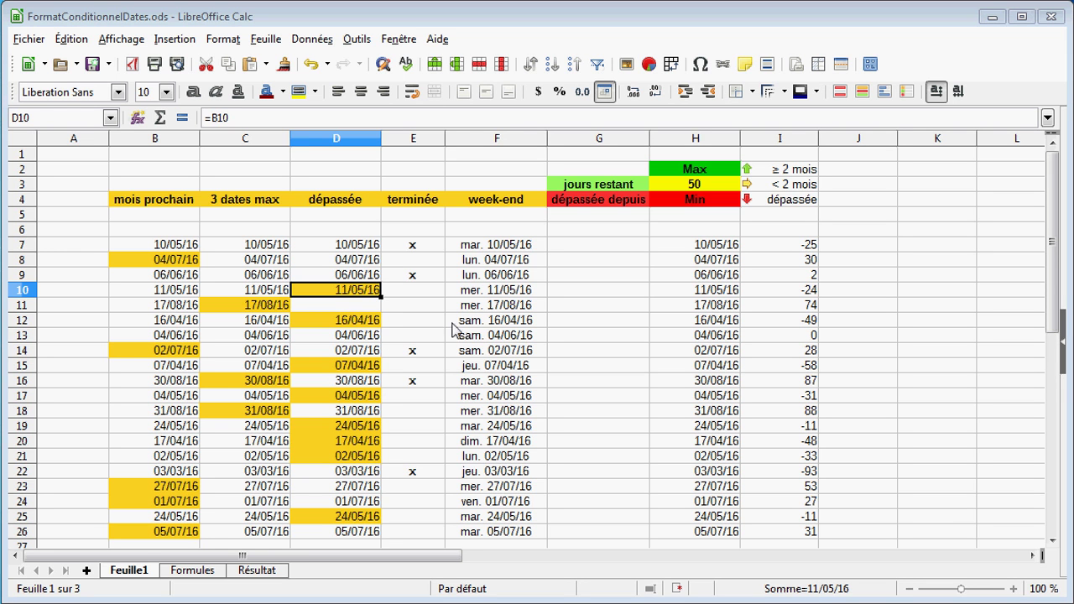
Step: On the Formules sheet, examine the JOURSEM formulas in B2 and B10 and the combined weekend test in C2
drag(472, 248, 473, 532)
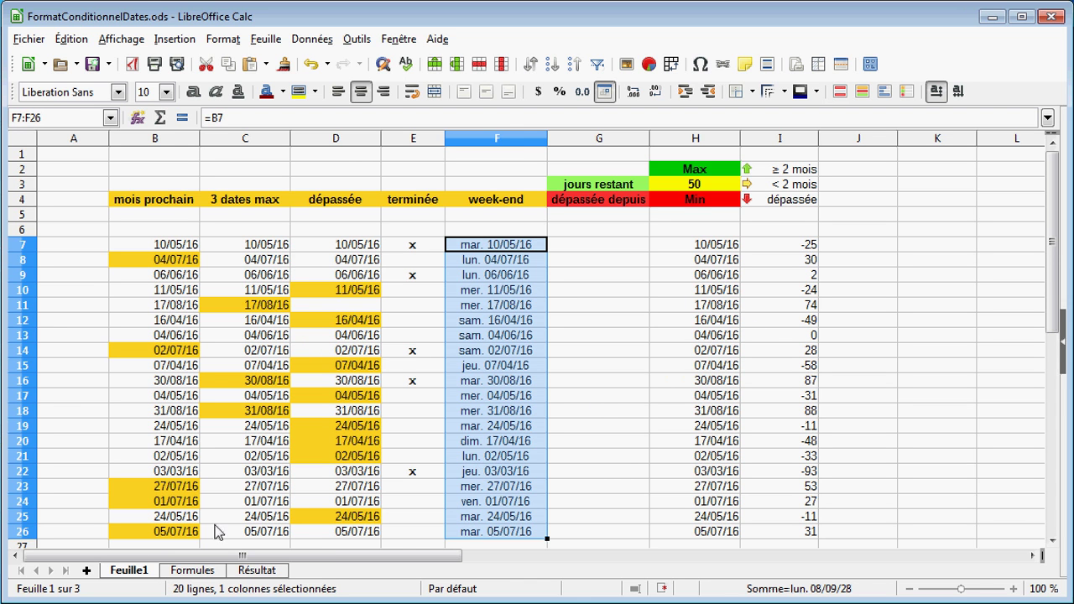
click(192, 571)
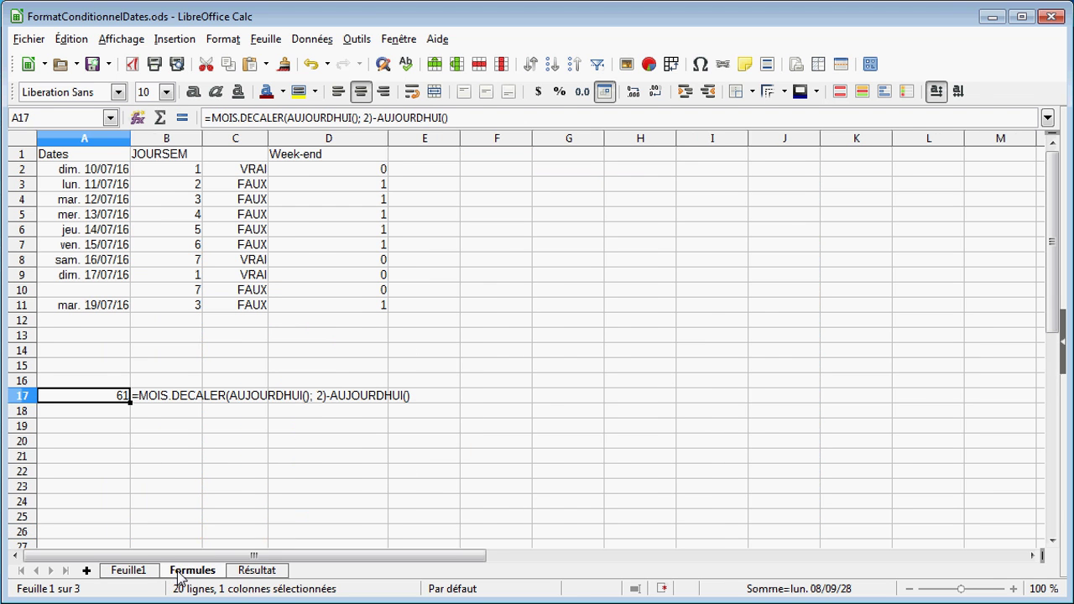
click(165, 173)
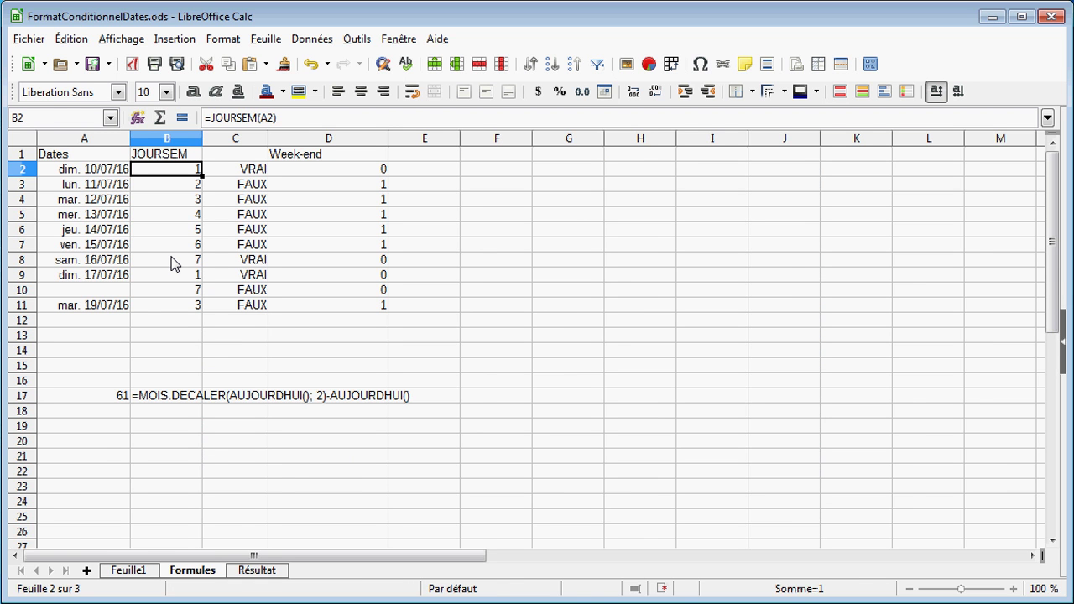
click(144, 291)
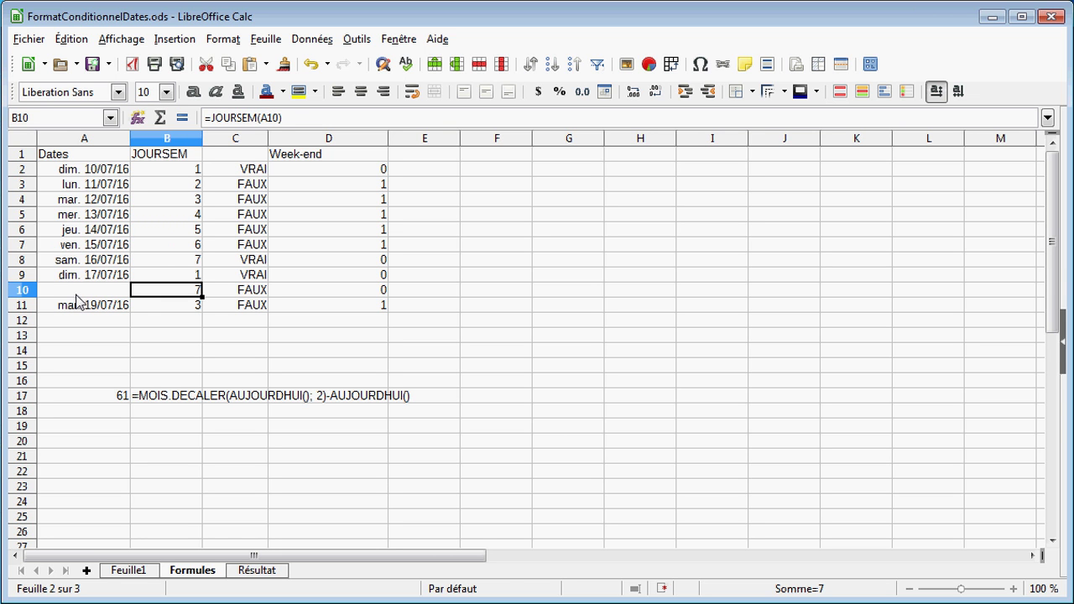
click(228, 173)
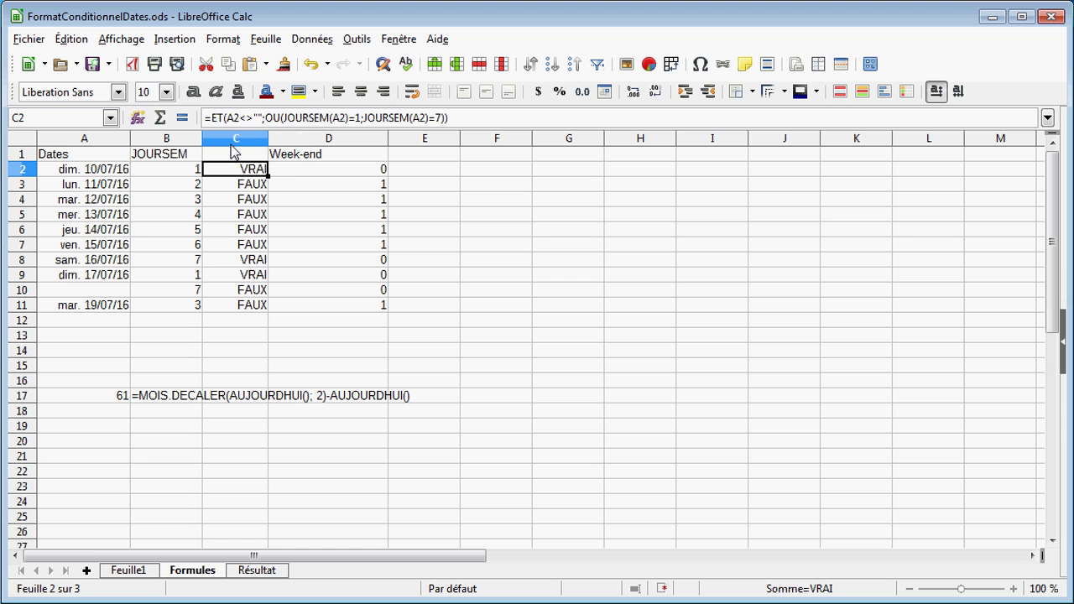
Step: Examine the NB.JOURS.OUVRES formulas and their cell references in D2, D3 and D10, leaving them unedited
click(293, 173)
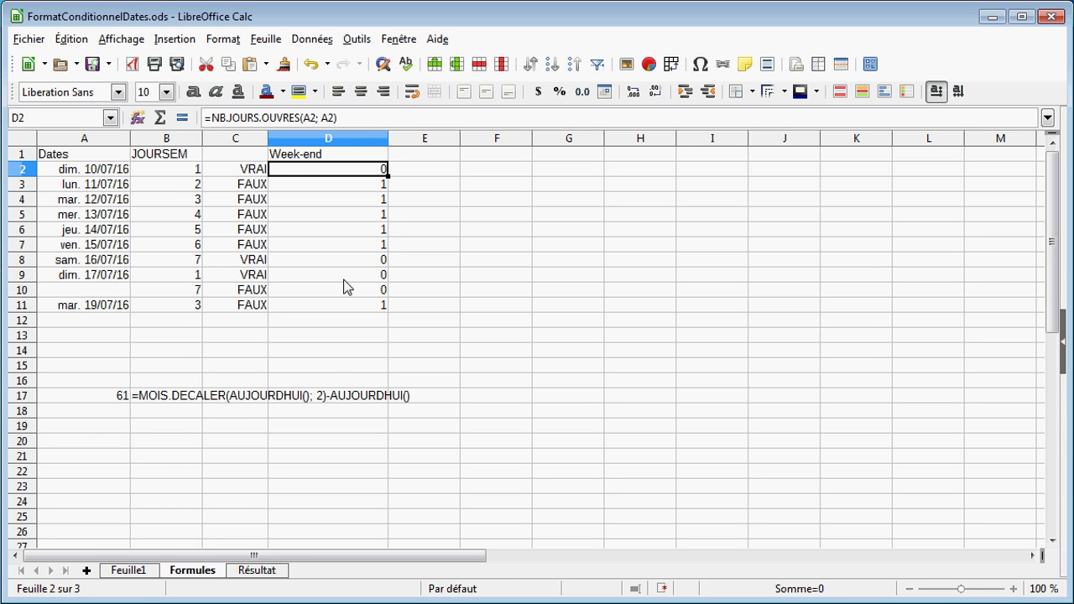
click(337, 117)
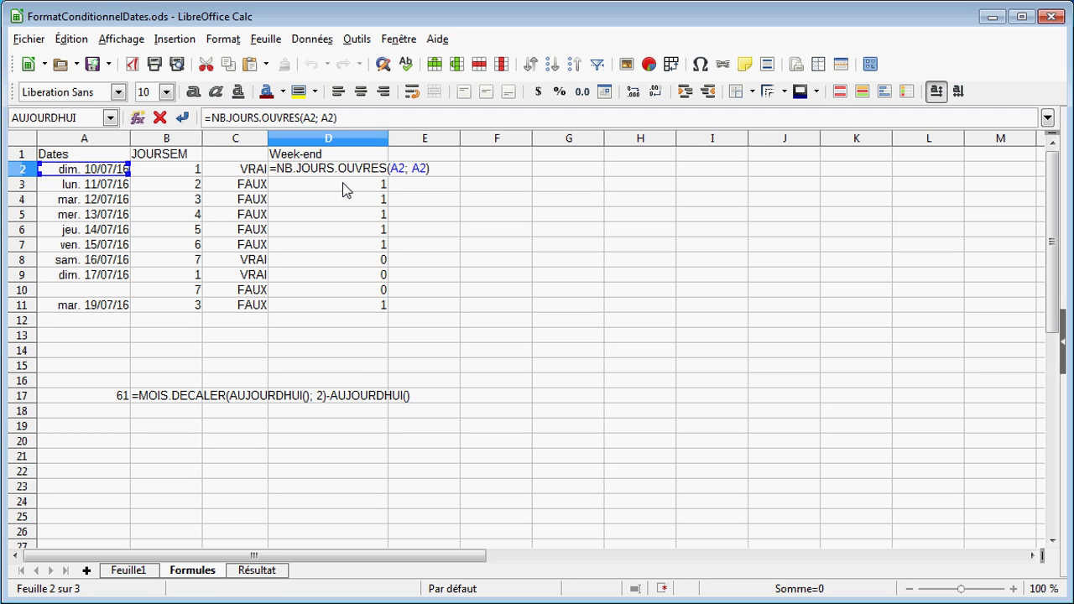
key(Return)
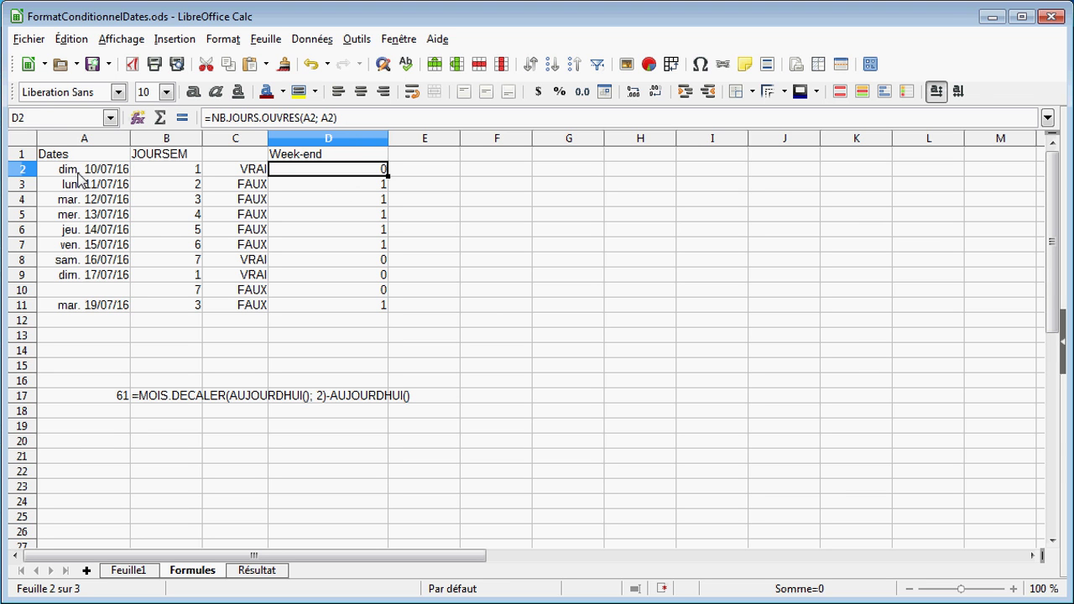
click(319, 193)
double_click(319, 193)
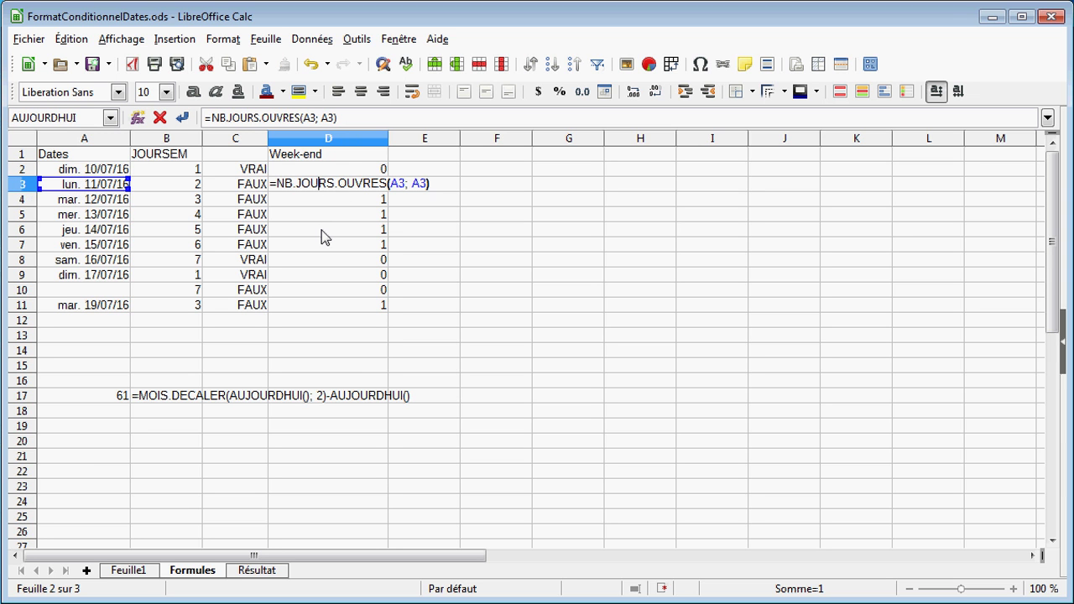
key(Escape)
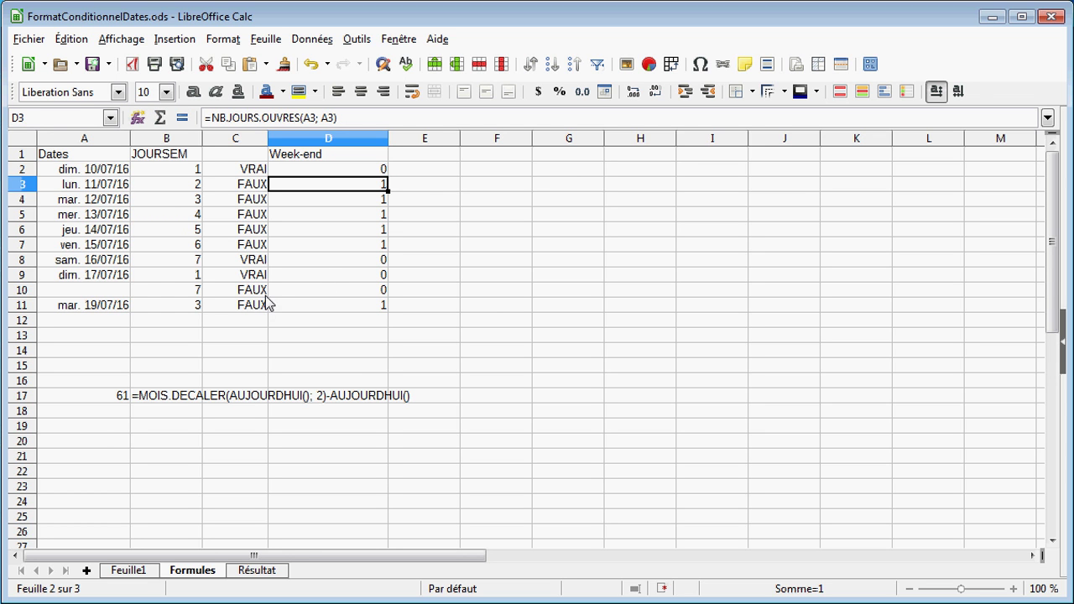
double_click(307, 292)
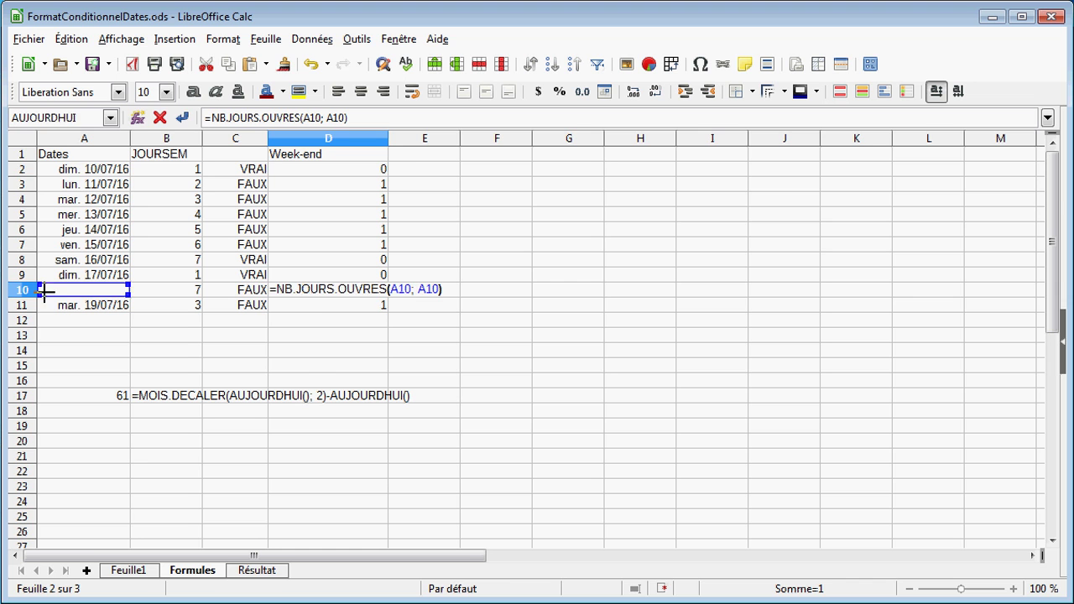
key(Escape)
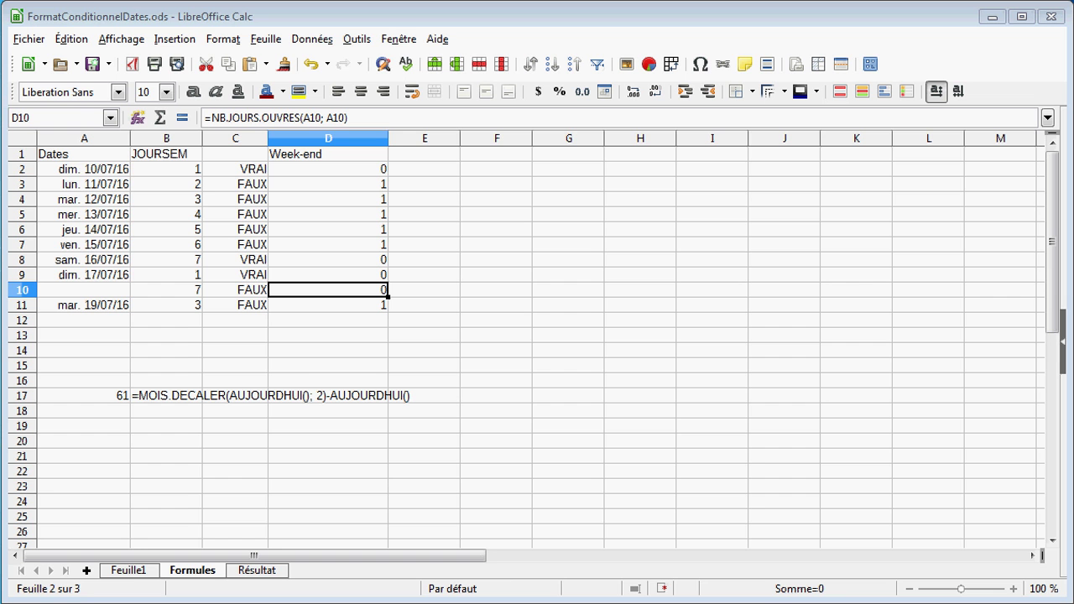
Step: Back on Feuille1, start a conditional formatting rule for F7:F26 with the condition type "La formule est"
click(133, 572)
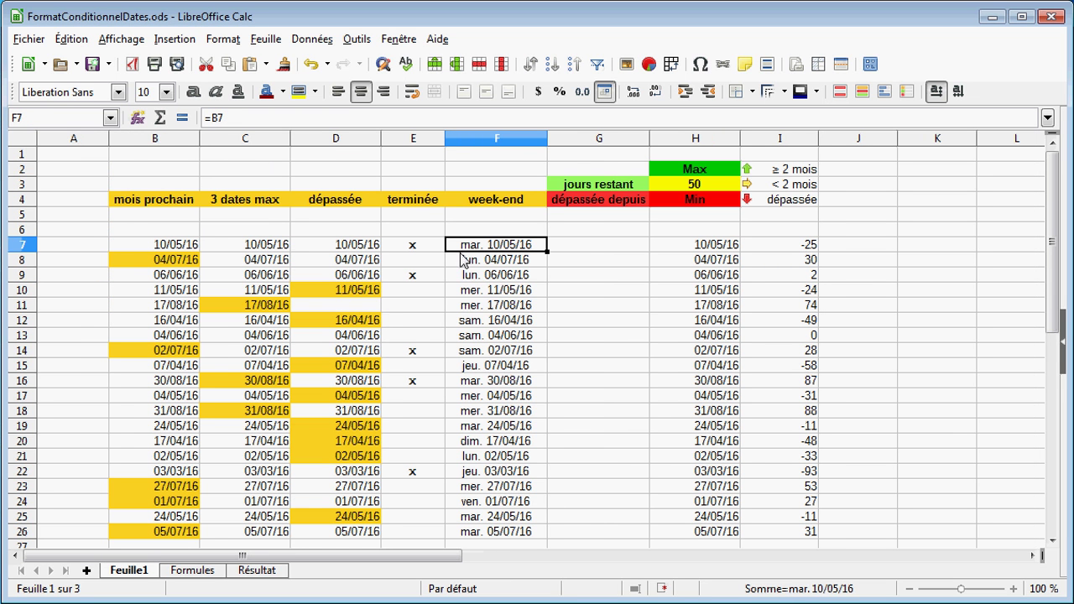
drag(463, 261, 495, 532)
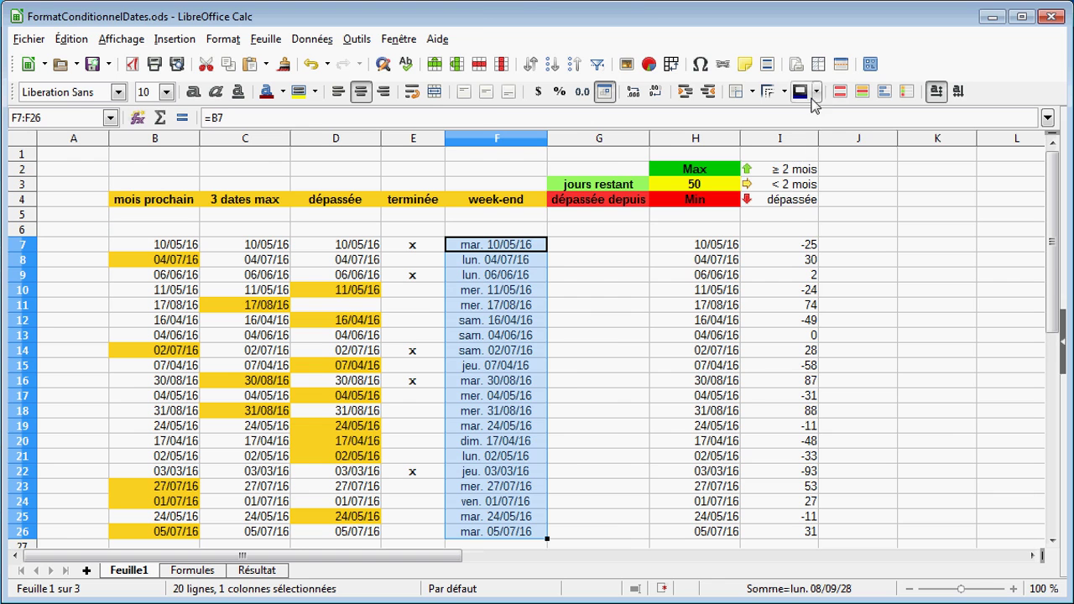
click(840, 92)
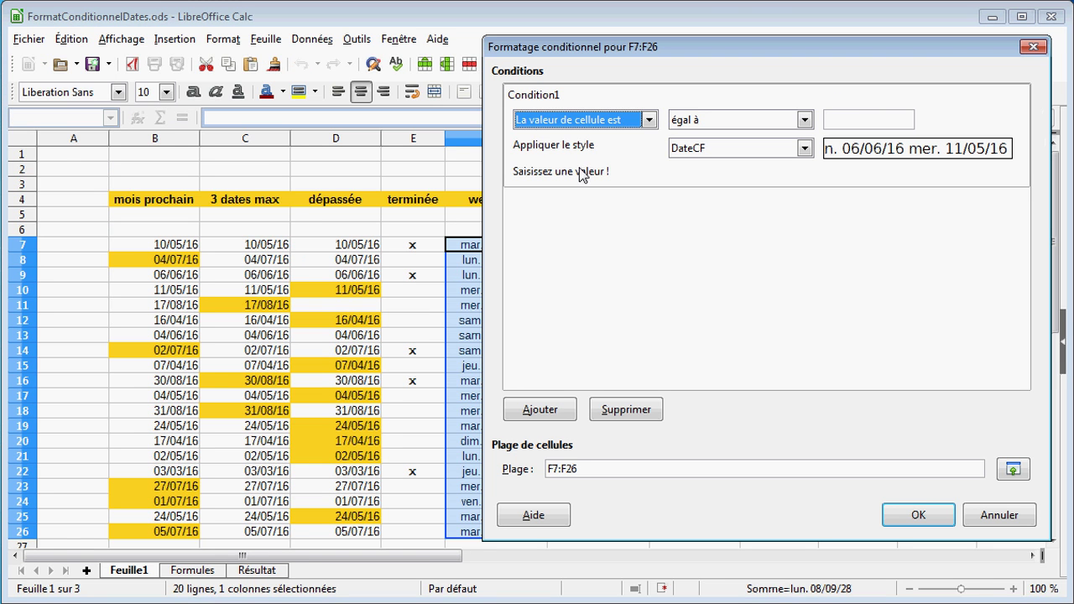
click(559, 120)
click(558, 162)
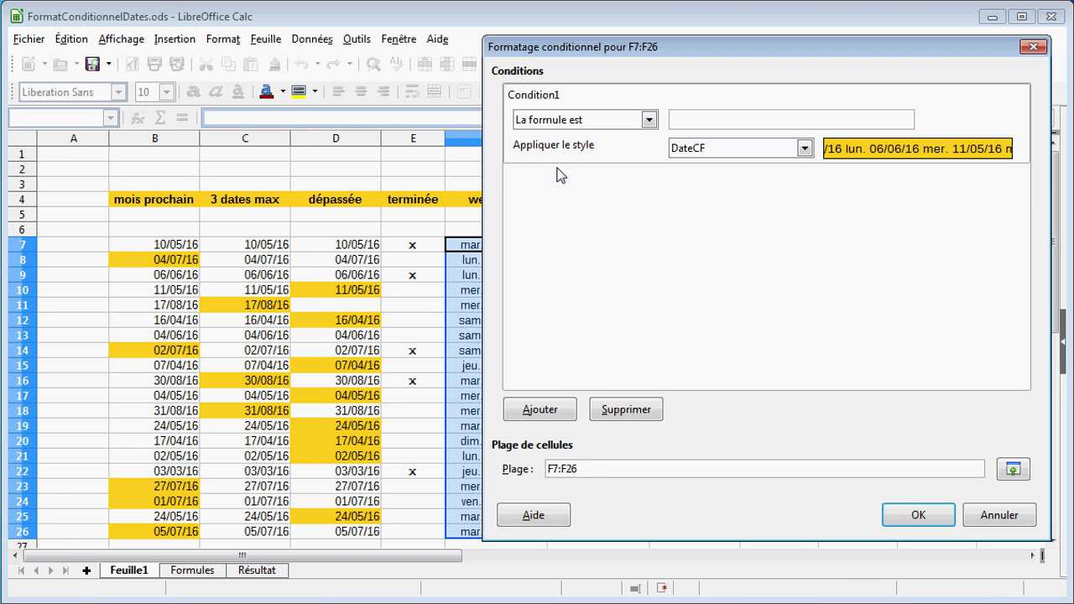
Step: Enter the formula ET(F7<>"";NB.JOURS.OUVRES(F7;F7)=0) with the DateCF style, apply the F7:F26 rule and deselect the range
click(728, 120)
text(ET(F7<>"";NB.JOURS.OUVRES(F7;F7)=0))
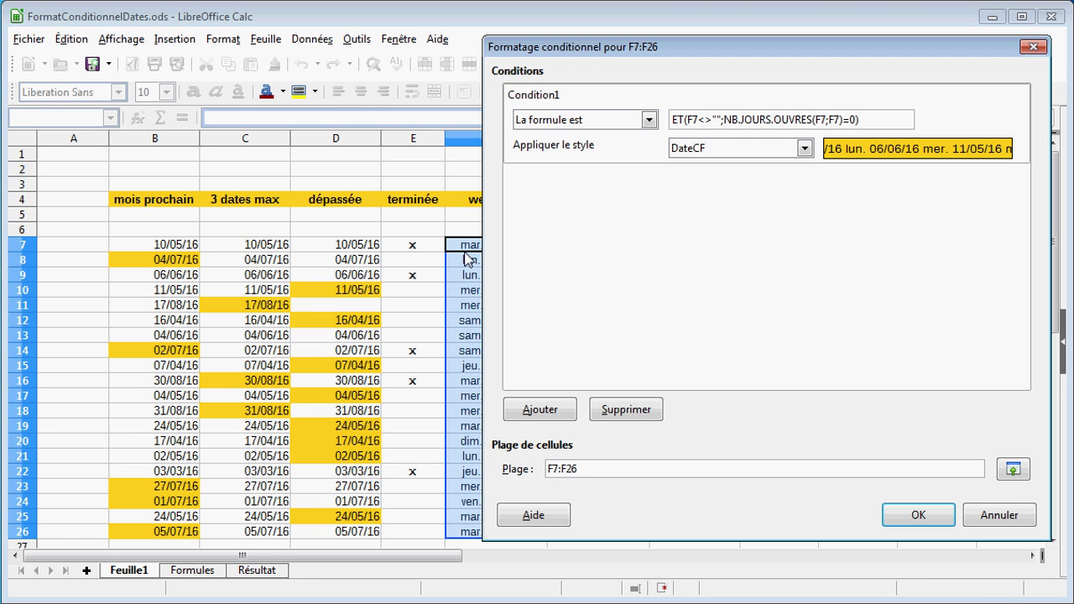
drag(647, 46, 691, 49)
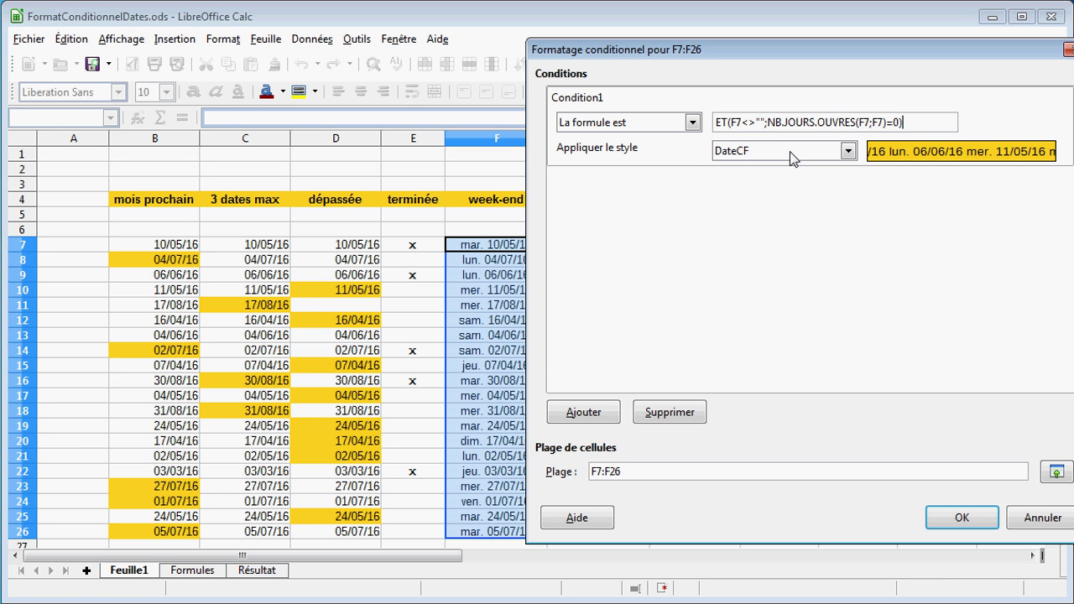
click(962, 518)
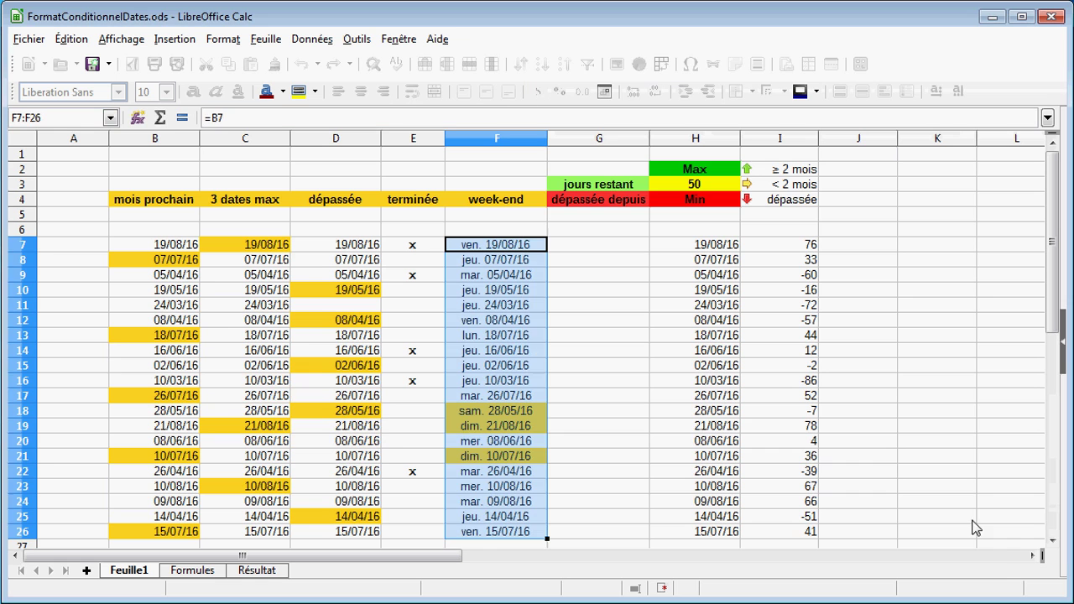
click(389, 431)
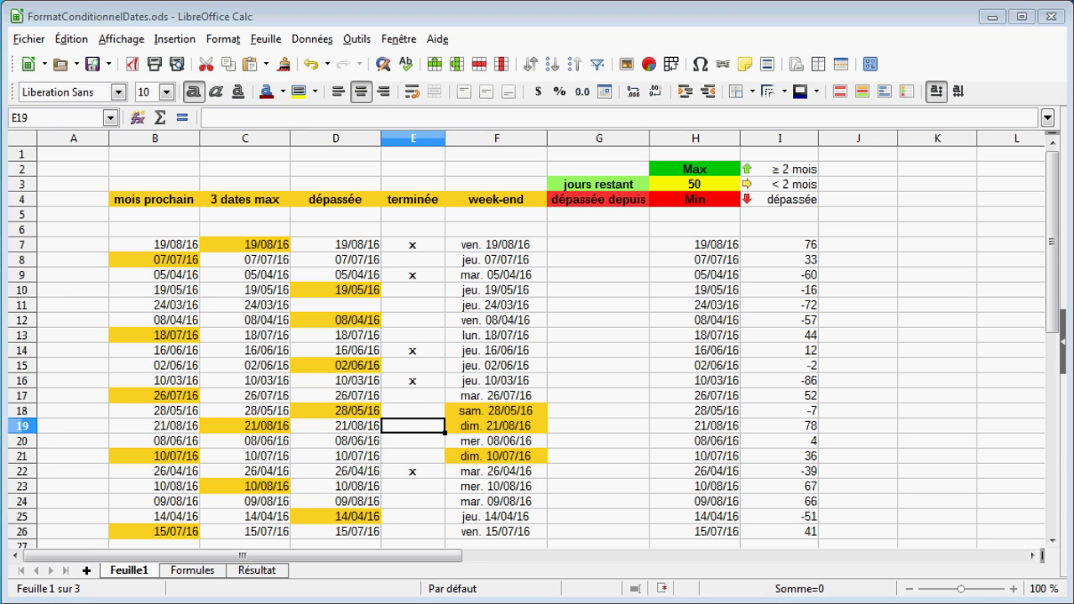
Step: Enter the formula =B7-AUJOURDHUI() in G7 and fill it down through G26
click(575, 245)
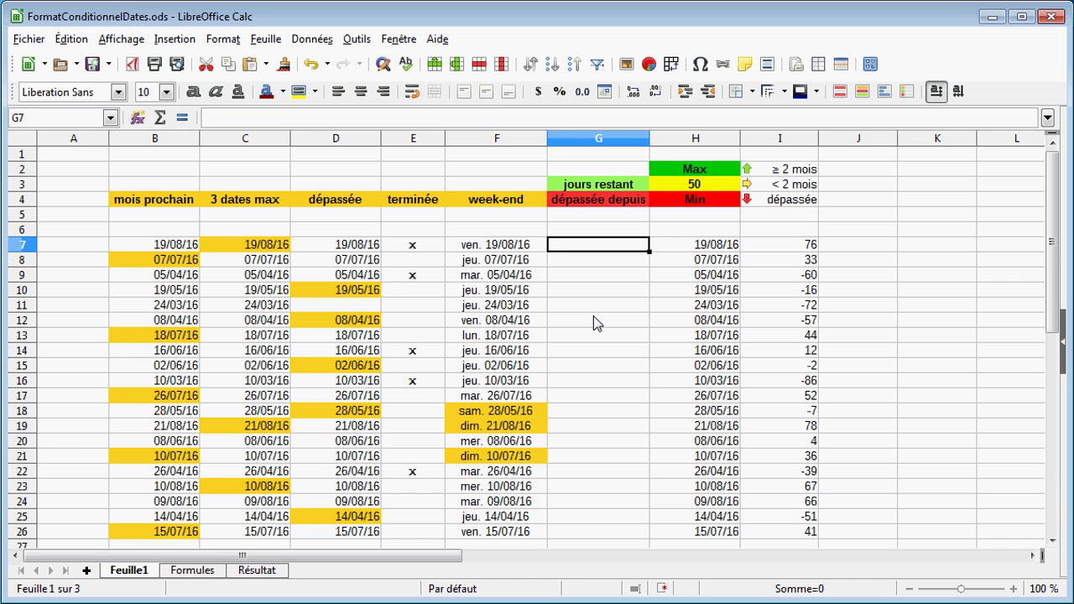
text(=)
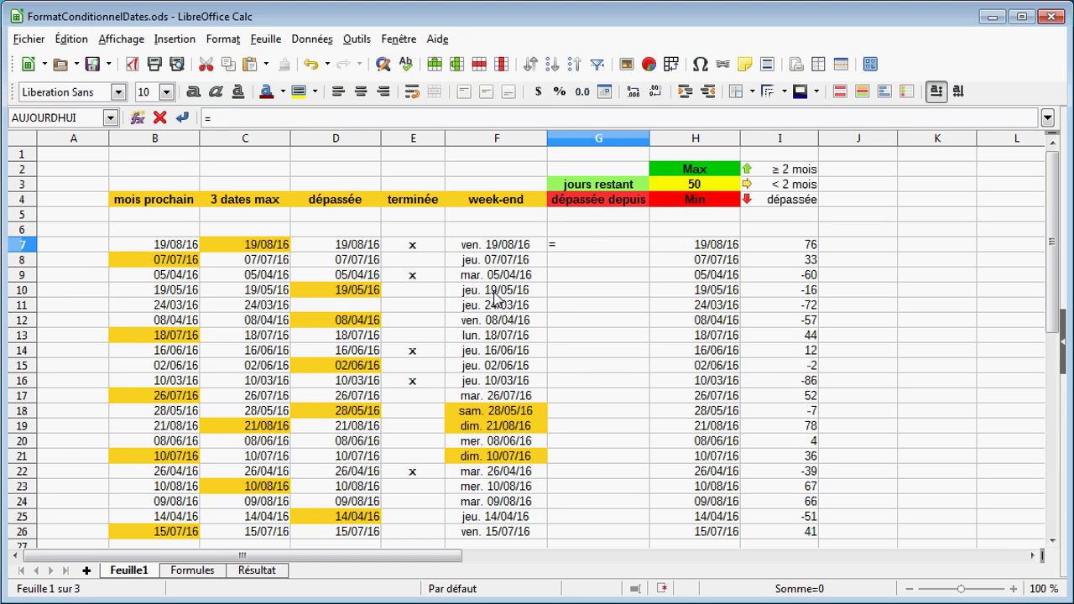
click(168, 245)
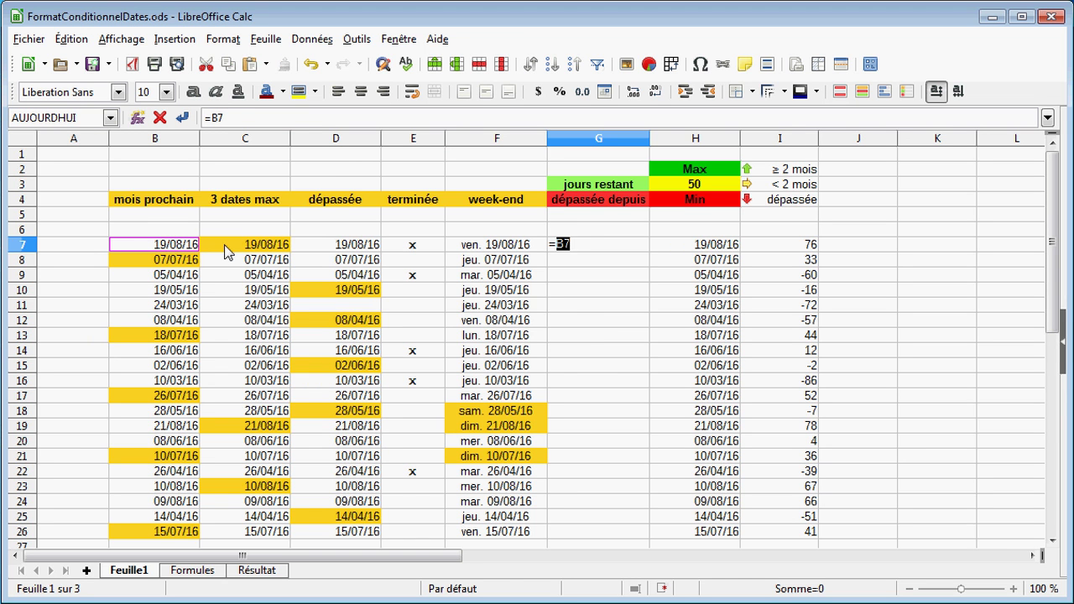
text(-AU)
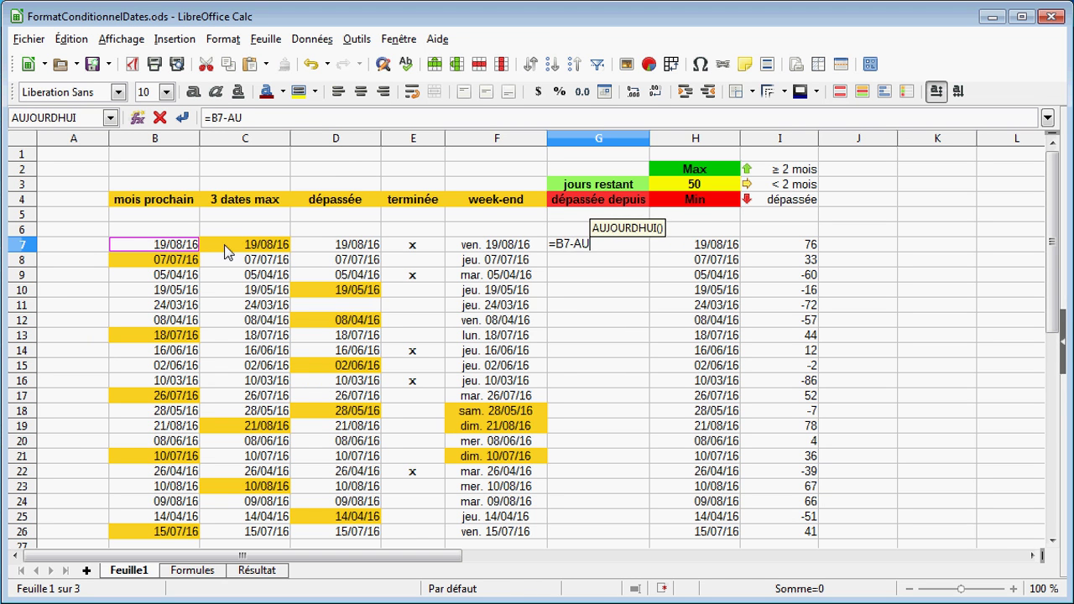
key(Return)
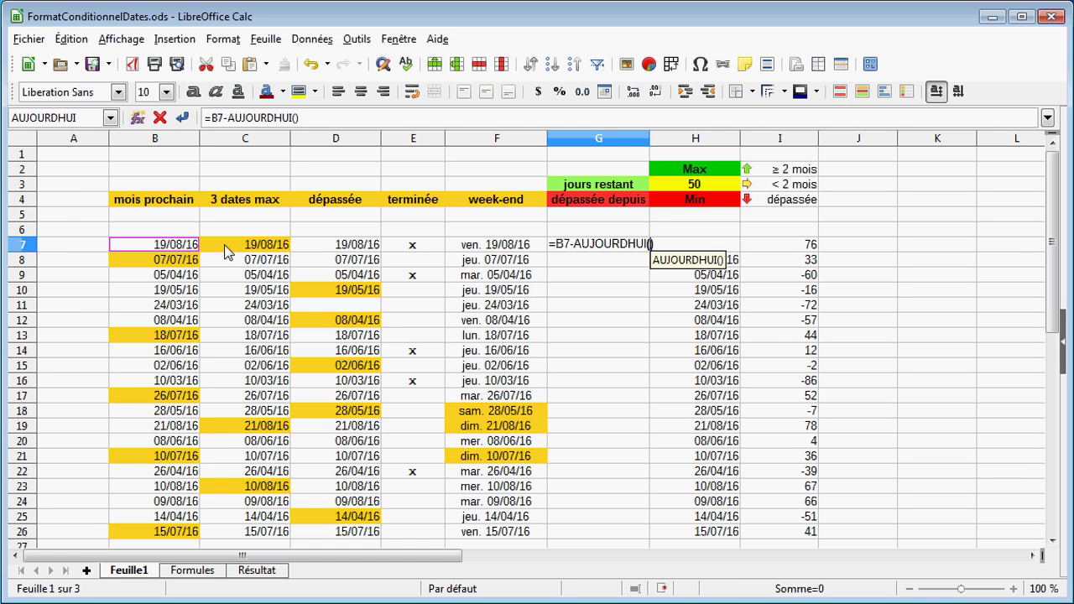
key(Return)
click(590, 249)
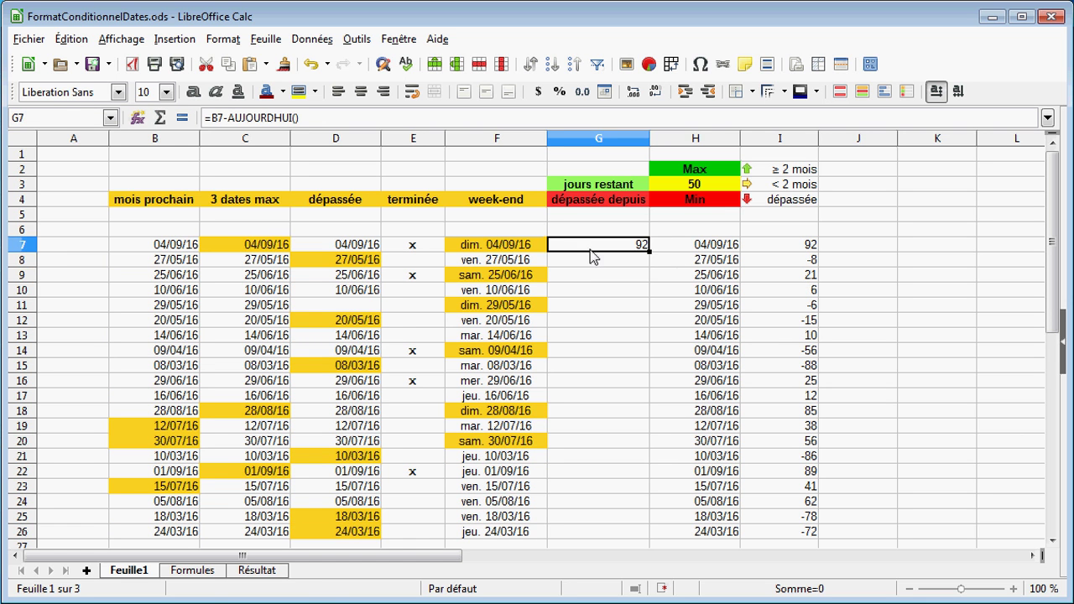
double_click(650, 252)
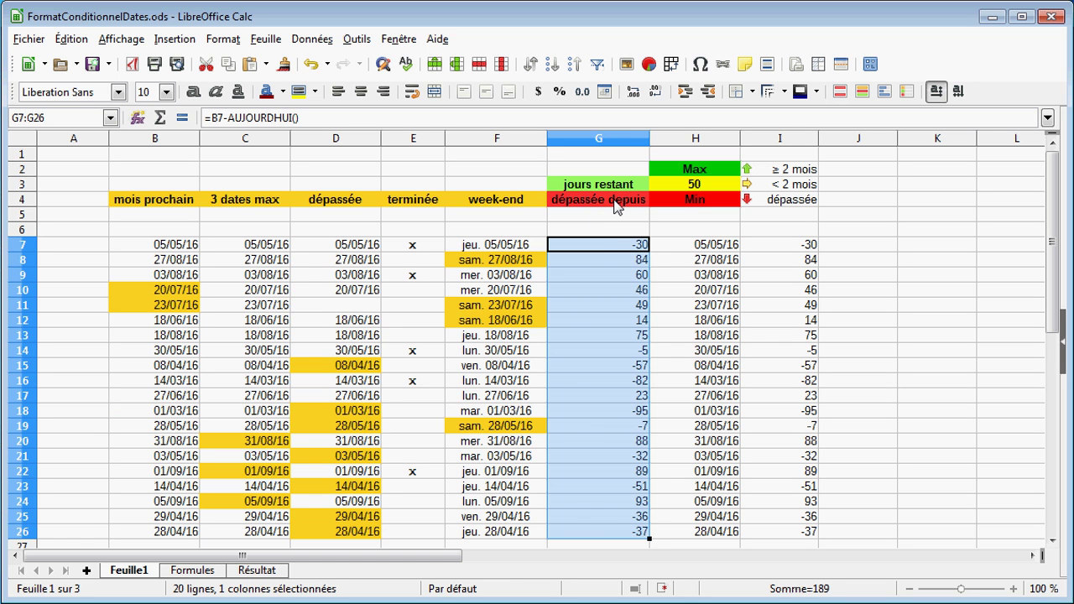
Step: Start a data bar conditional format for G7:G26 and set its positive bar colour to Vert 3
click(563, 320)
drag(586, 249, 589, 527)
click(886, 96)
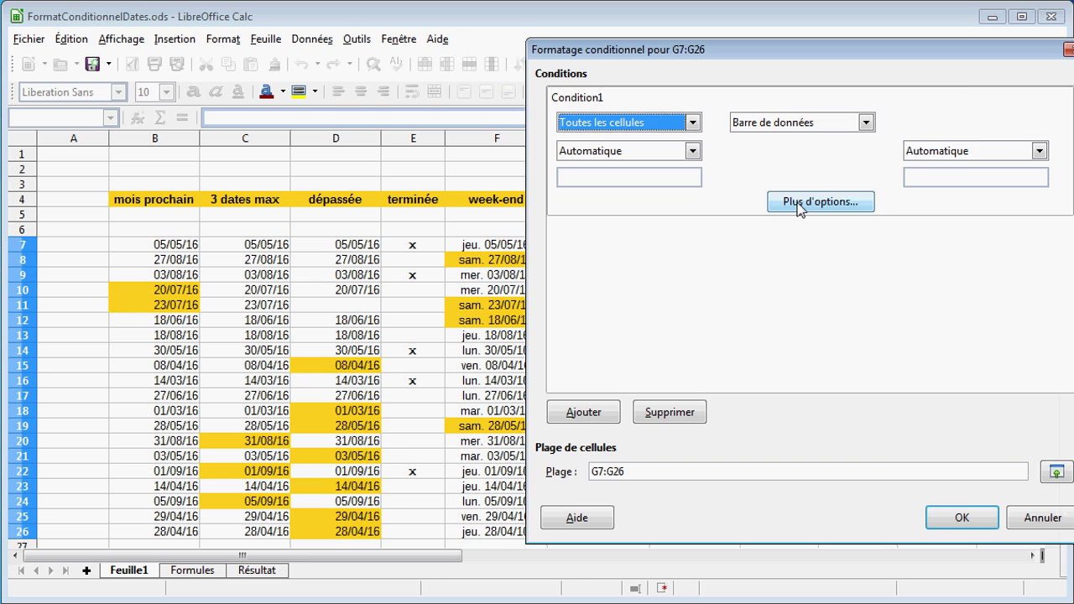
click(799, 210)
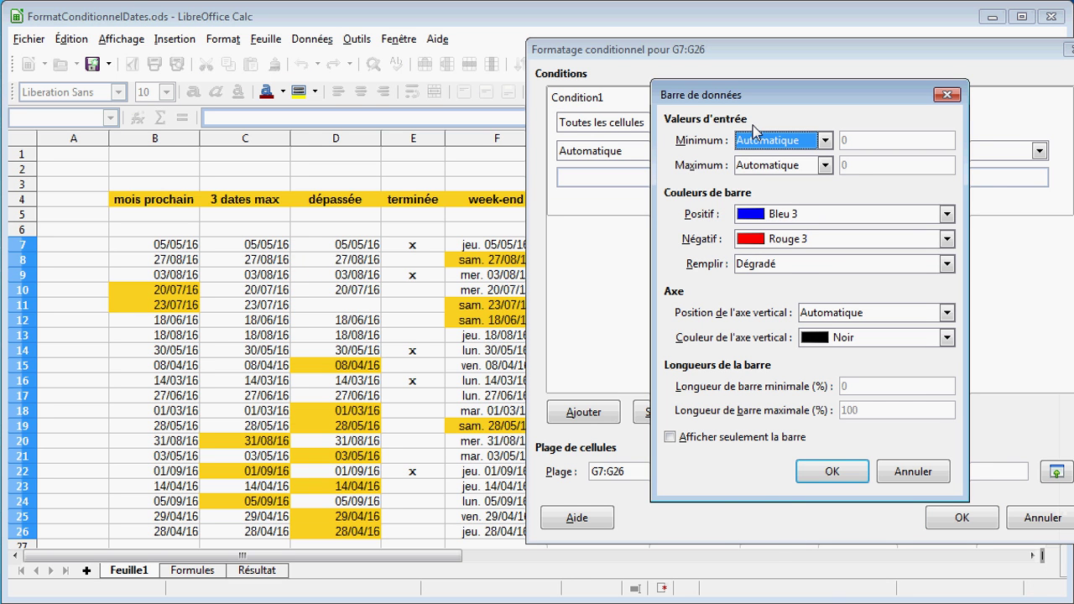
click(769, 215)
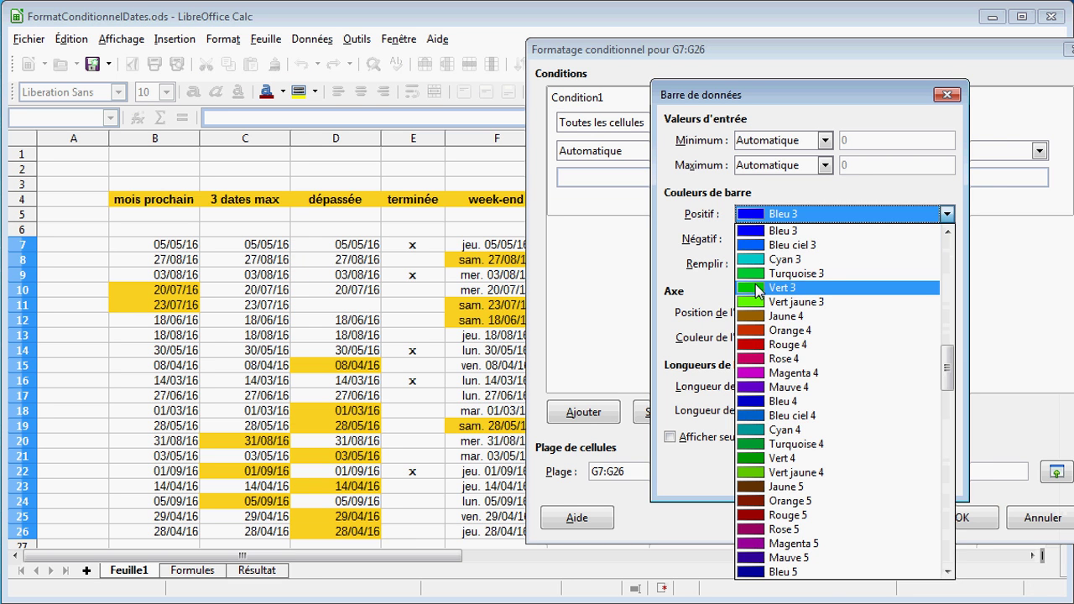
click(782, 287)
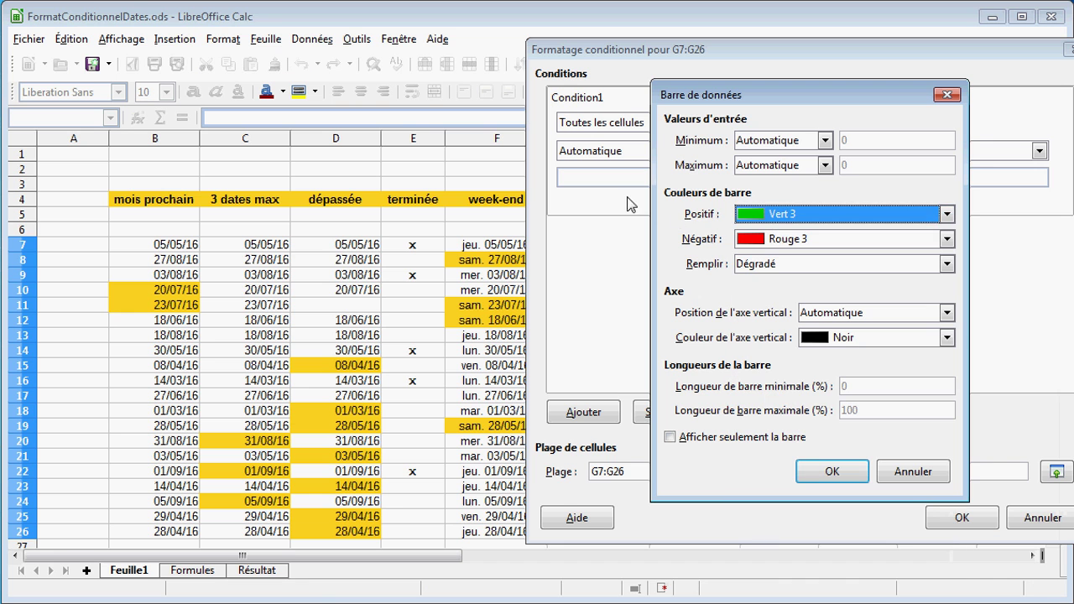
Step: Set the data bar fill to Couleur, apply the G7:G26 rule and deselect the range
click(771, 265)
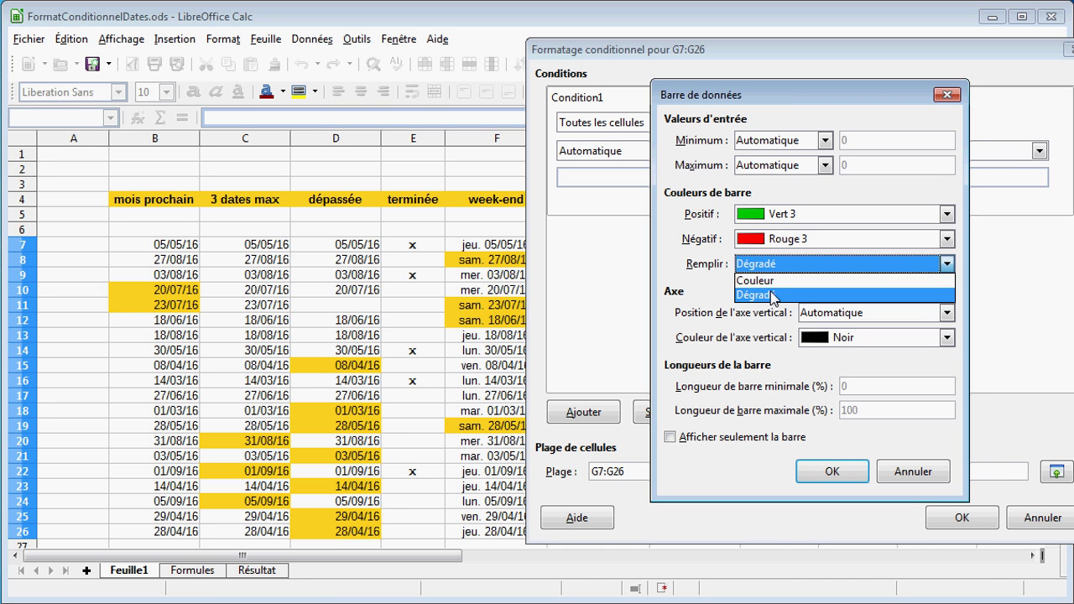
click(762, 280)
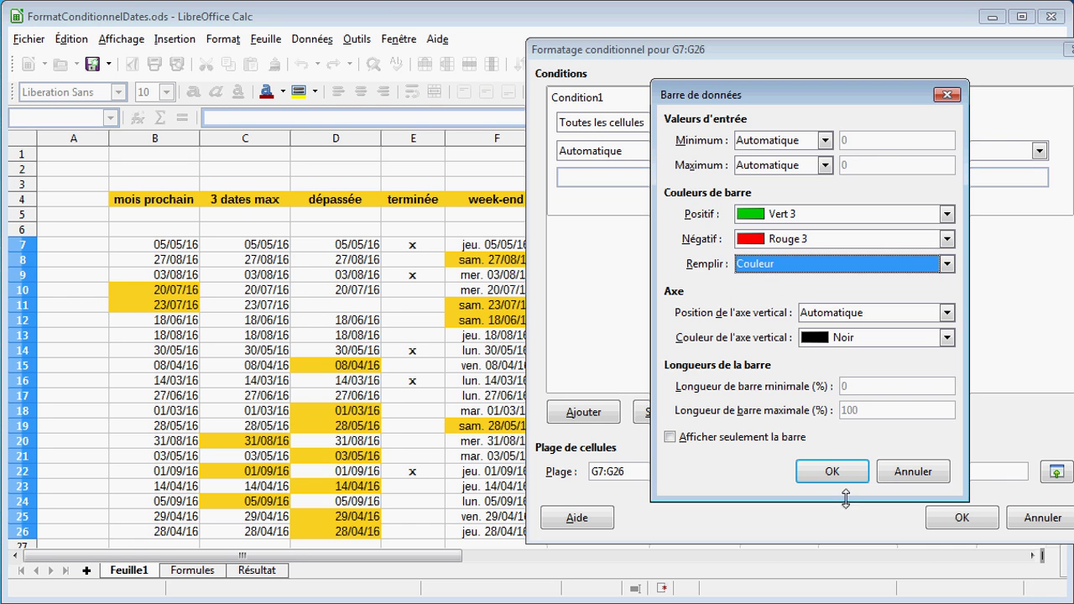
click(832, 471)
click(934, 513)
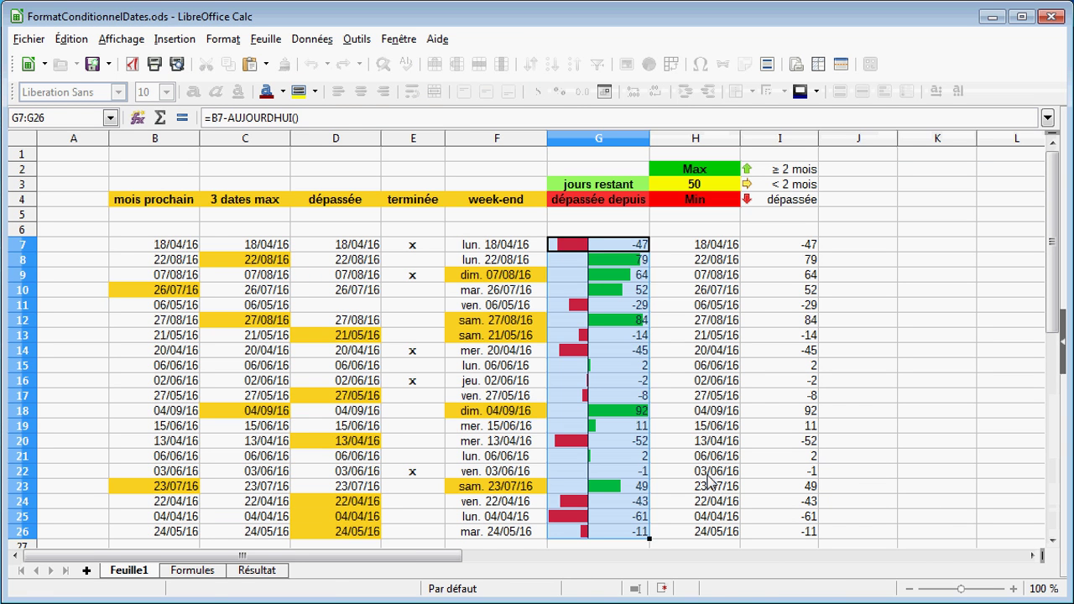
click(443, 370)
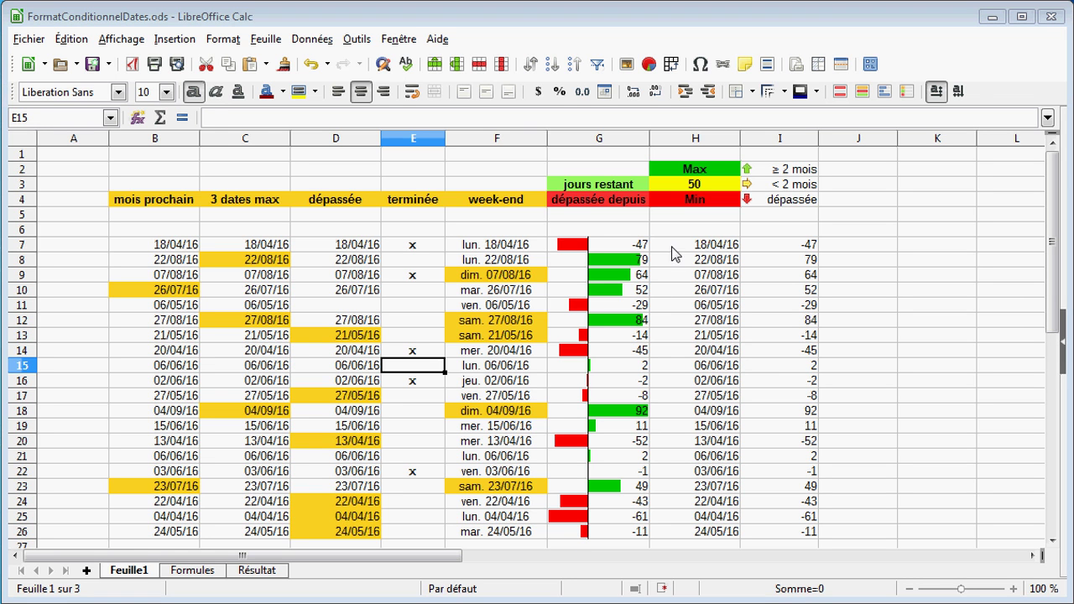
Step: Apply the three-entry colour scale "Échelle de couleur (3 entrées)" to H7:H26, briefly viewing the two-entry variant first, and deselect the range
drag(680, 244, 696, 541)
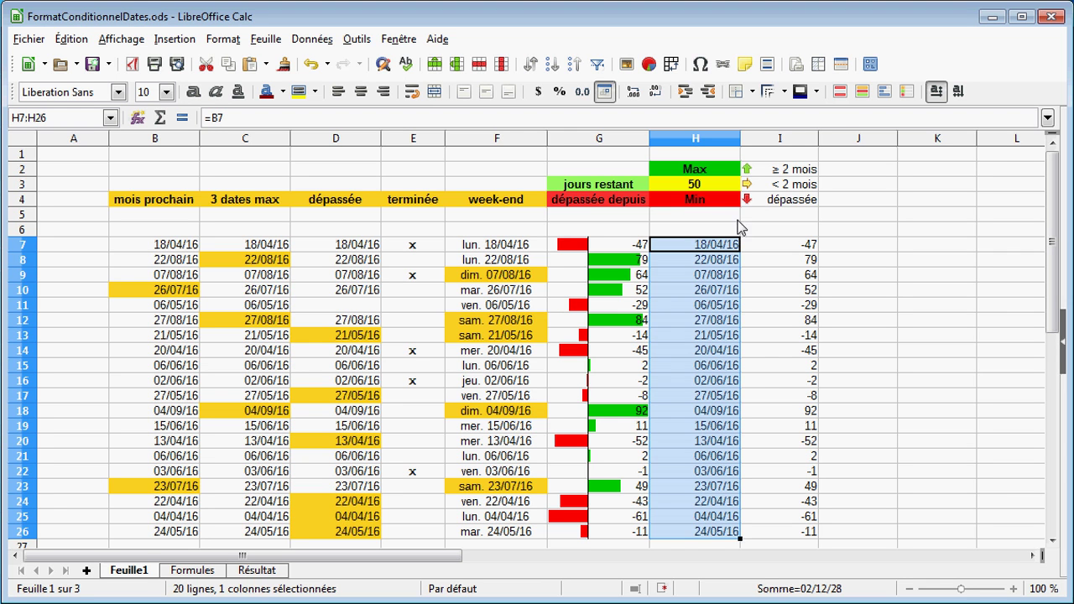
click(862, 92)
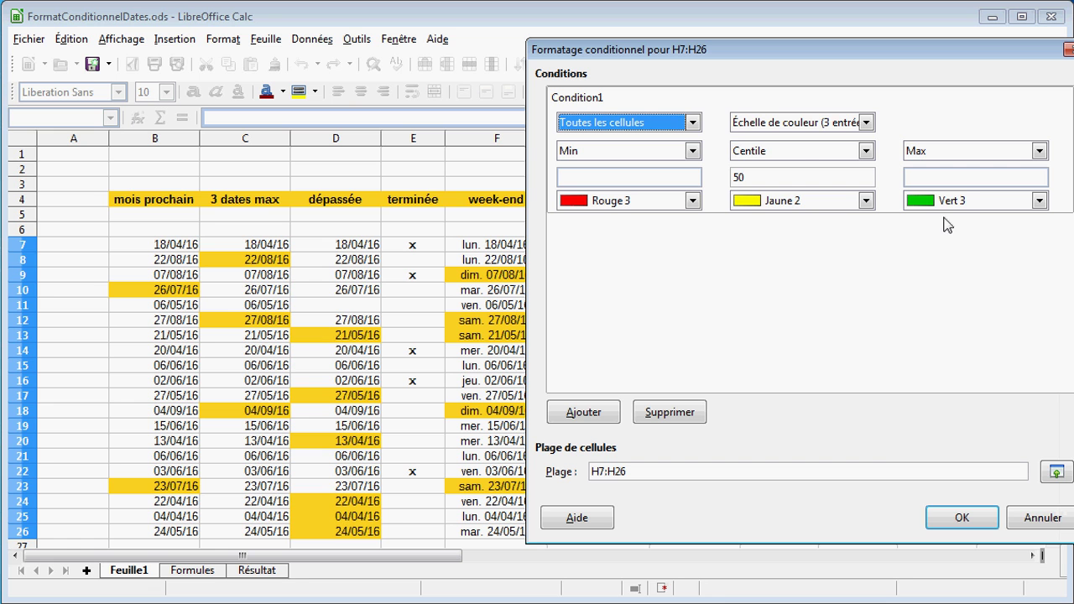
click(805, 126)
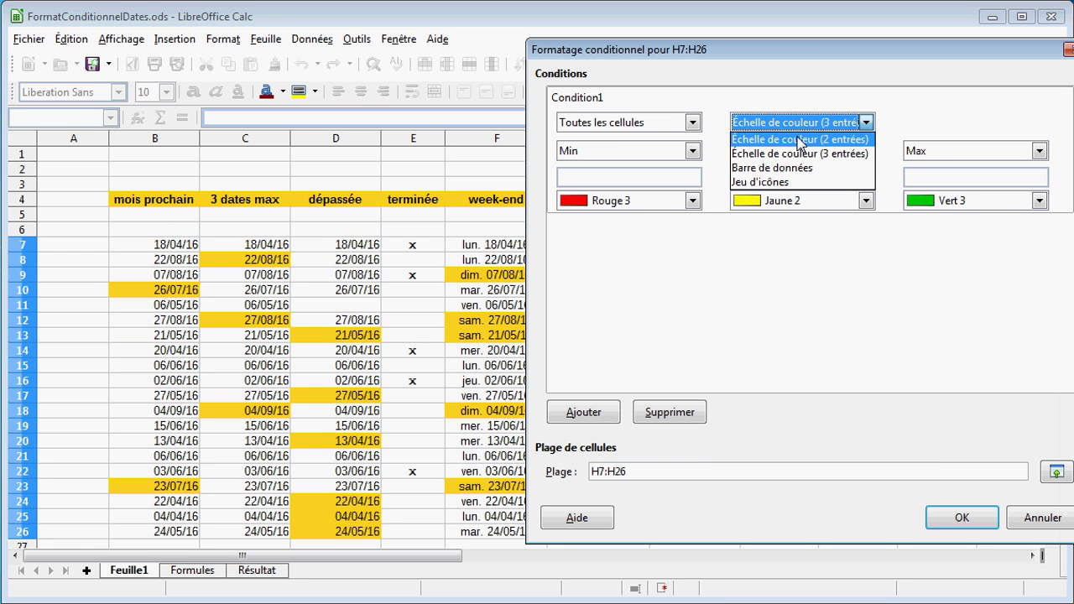
click(792, 141)
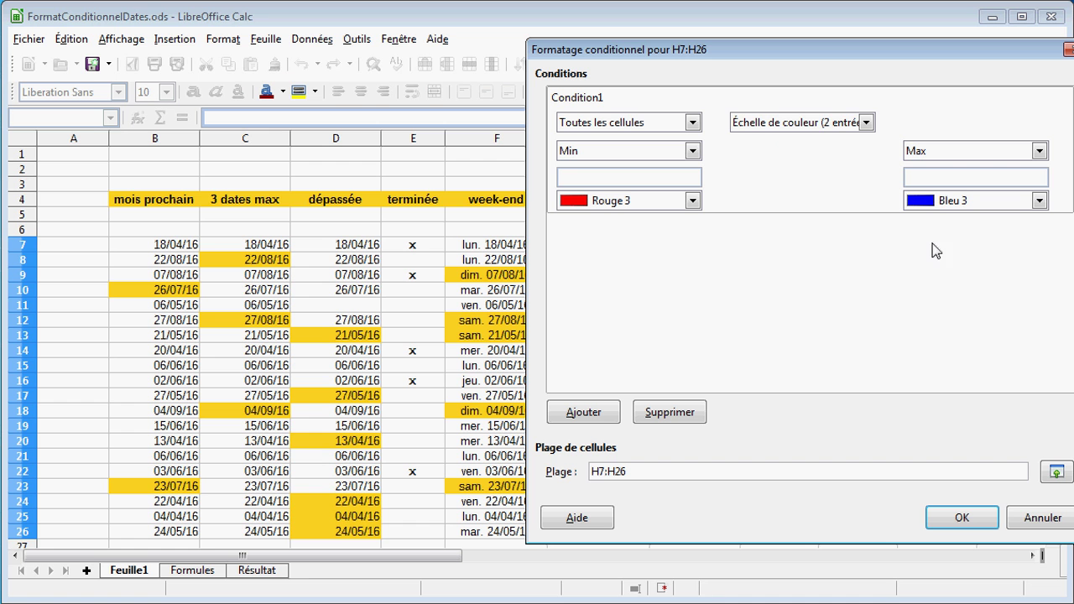
click(760, 126)
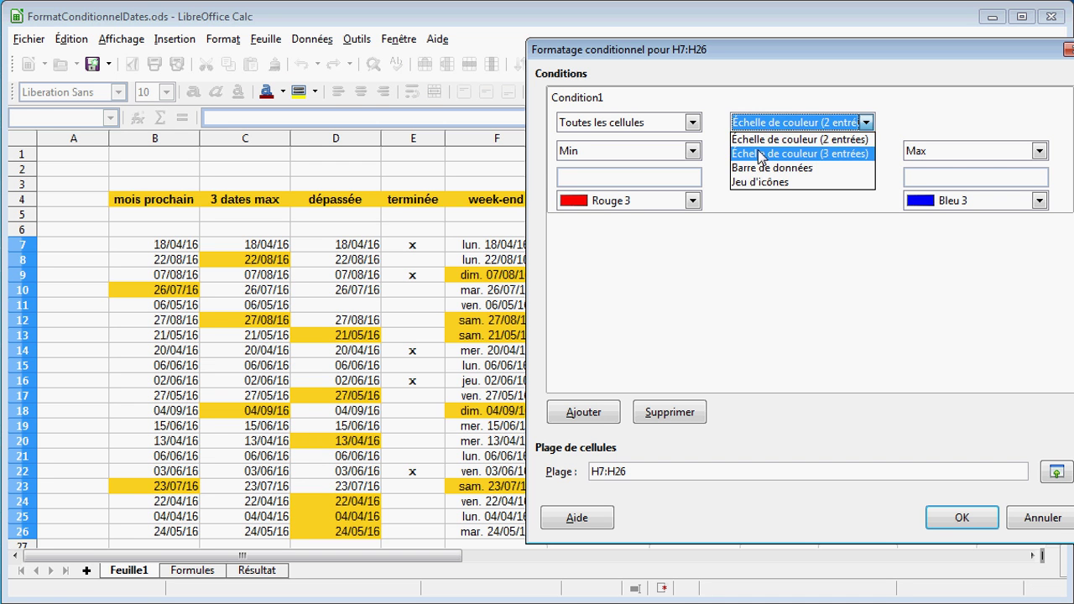
click(759, 154)
click(947, 519)
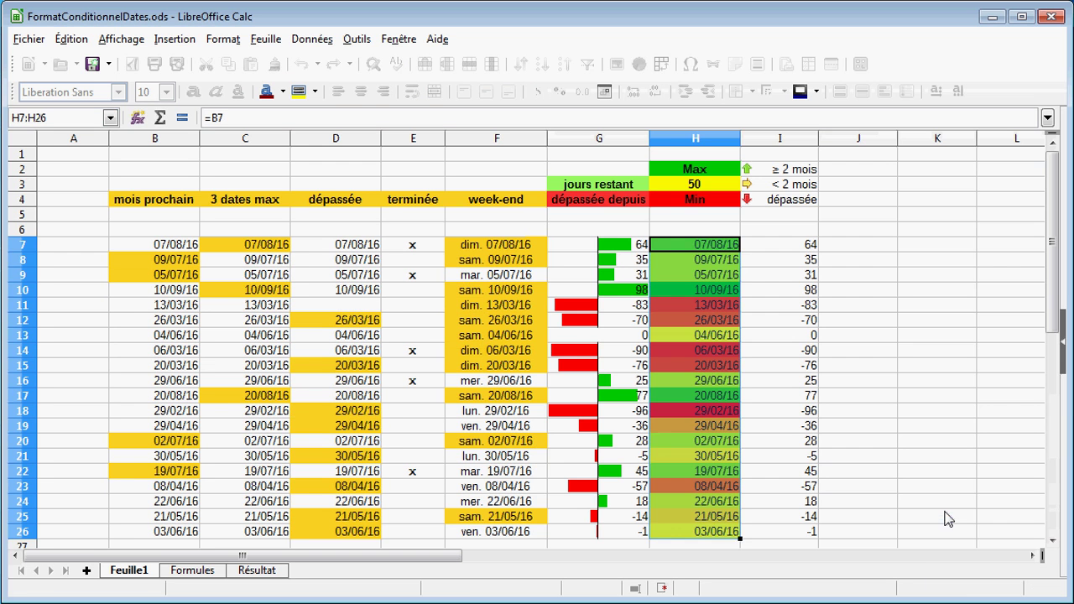
click(337, 411)
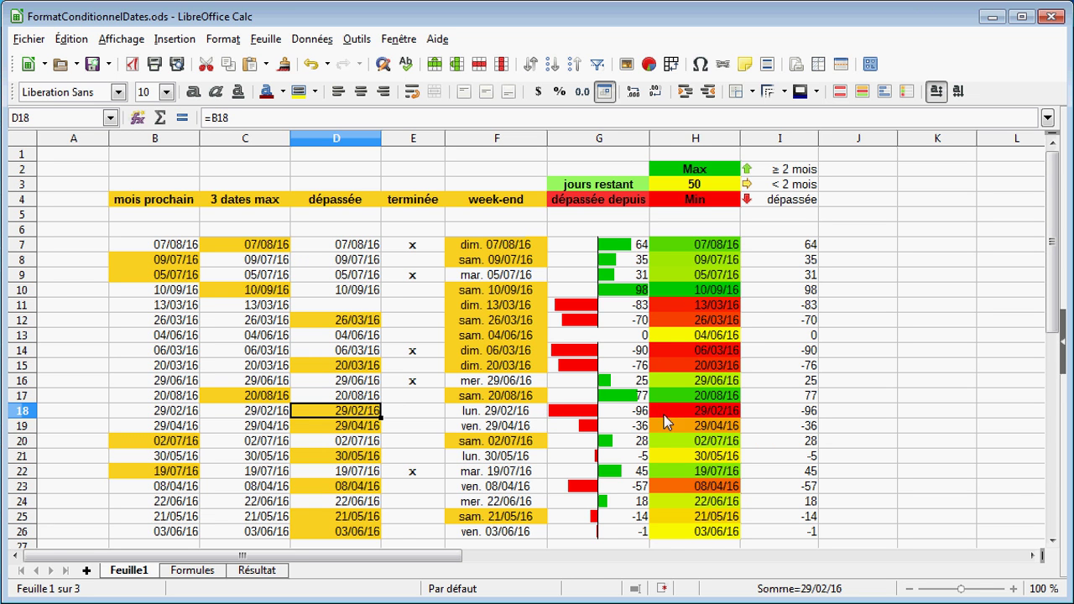
Step: Start an icon set rule for I7:I26, look through the available sets and keep "3 flèches"
drag(776, 247, 786, 532)
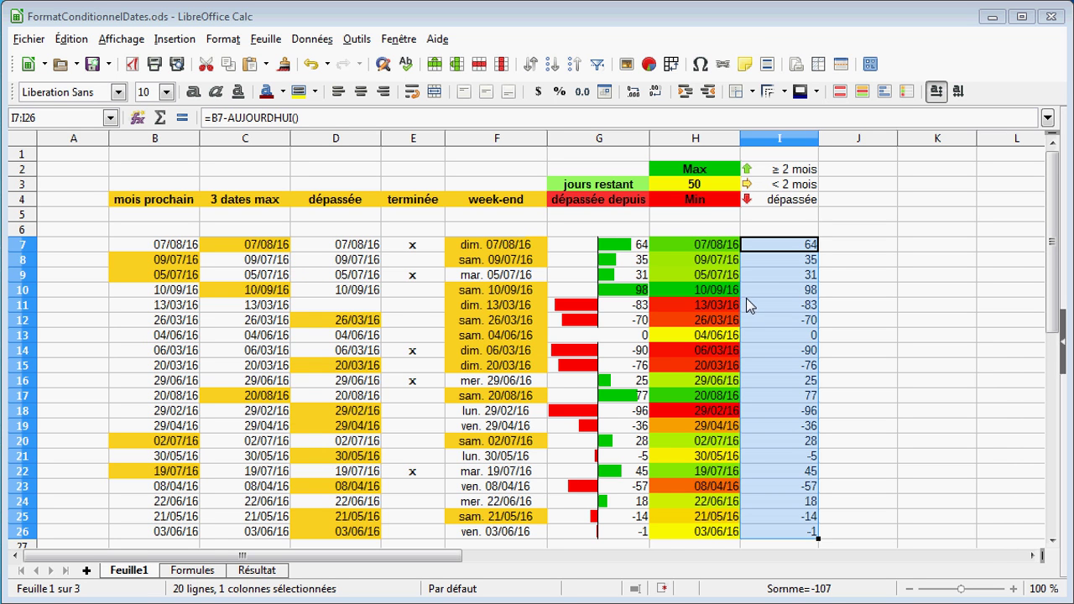
click(905, 91)
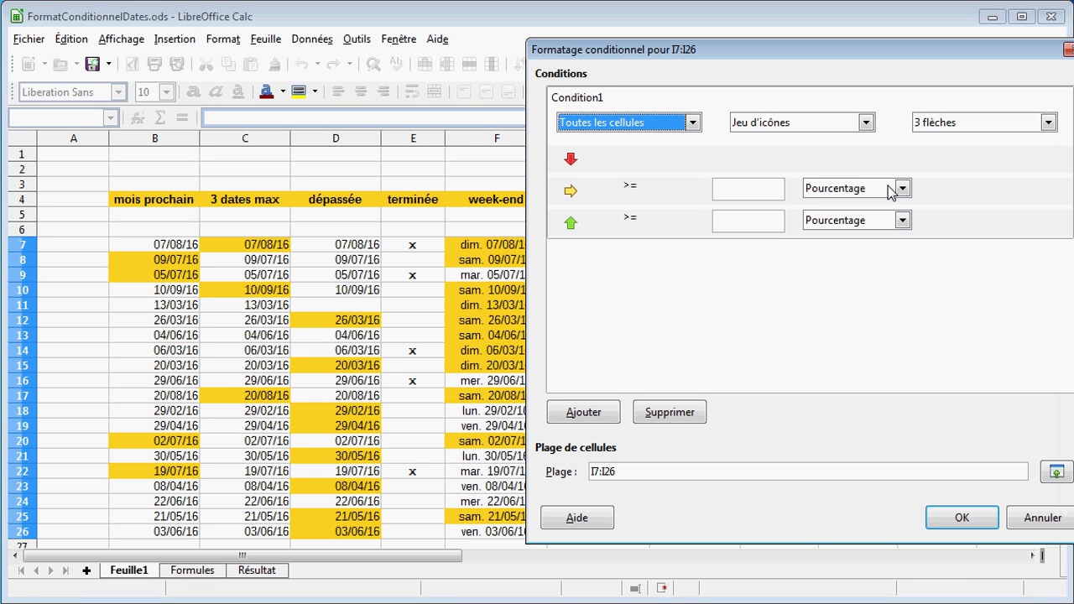
click(961, 126)
scroll(978, 172, down, 4)
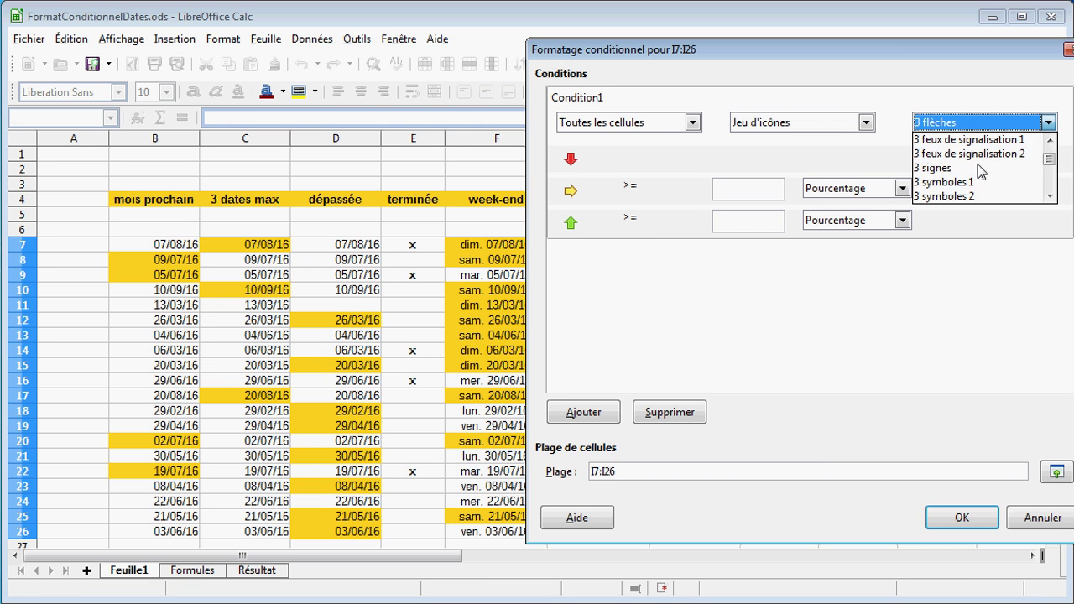
scroll(979, 172, up, 4)
click(936, 141)
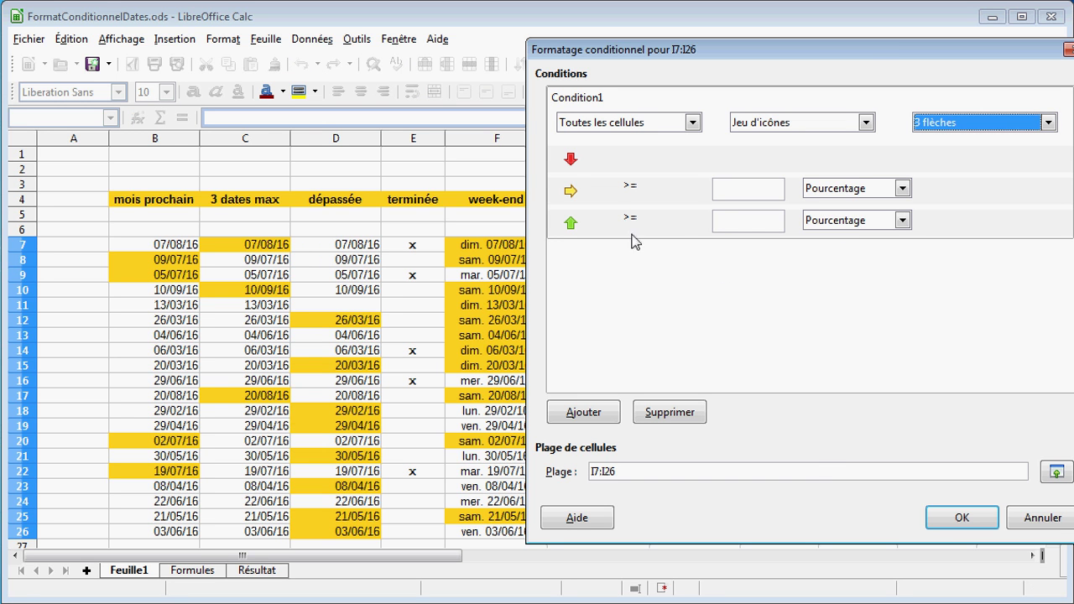
Step: Set the green arrow's threshold to >= 60 with the type Valeur
click(722, 220)
text(60)
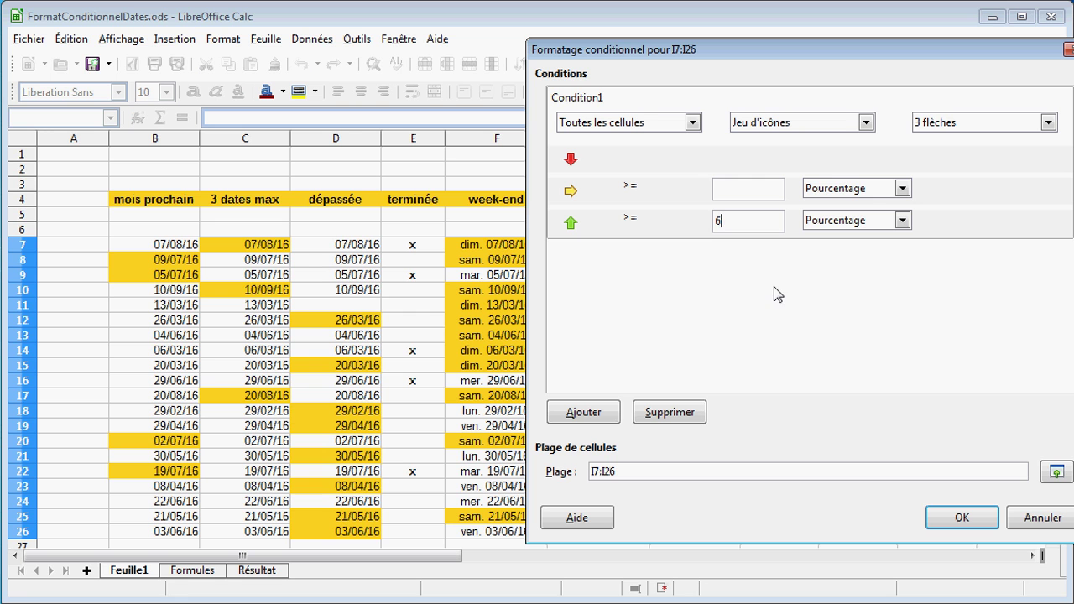
click(836, 224)
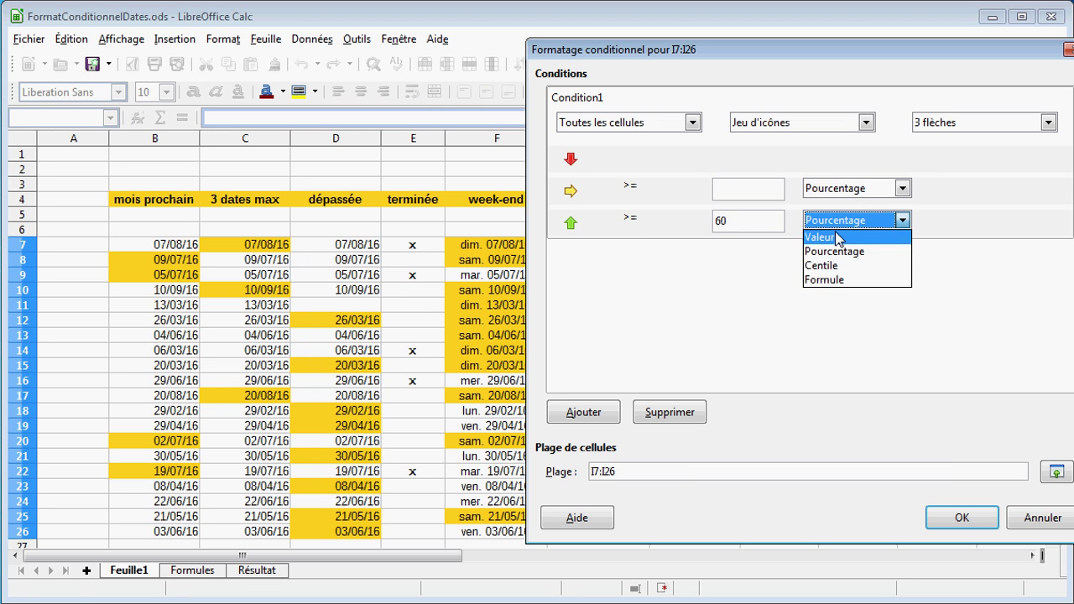
click(826, 236)
Step: Set the yellow arrow's threshold to >= 0 with the type Valeur, apply the icon set rule and deselect the range
click(816, 190)
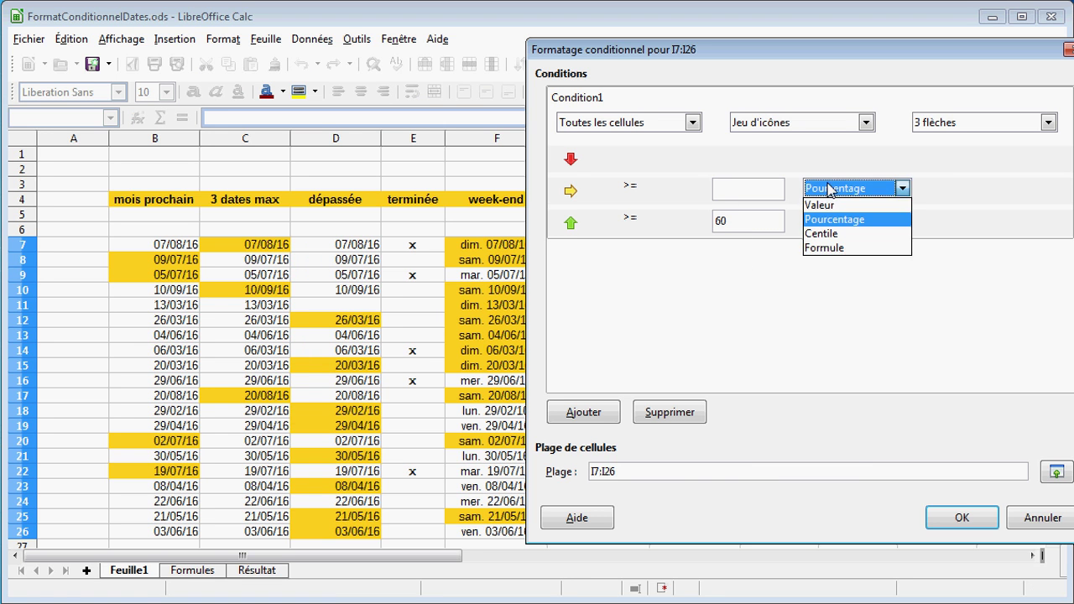
click(827, 206)
click(764, 195)
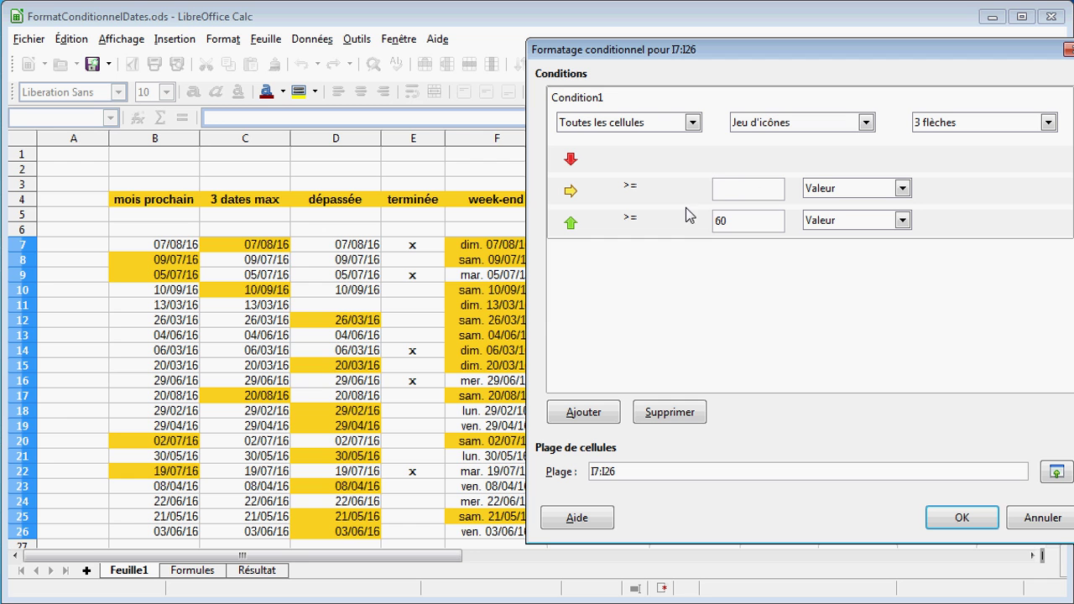
text(0)
click(956, 516)
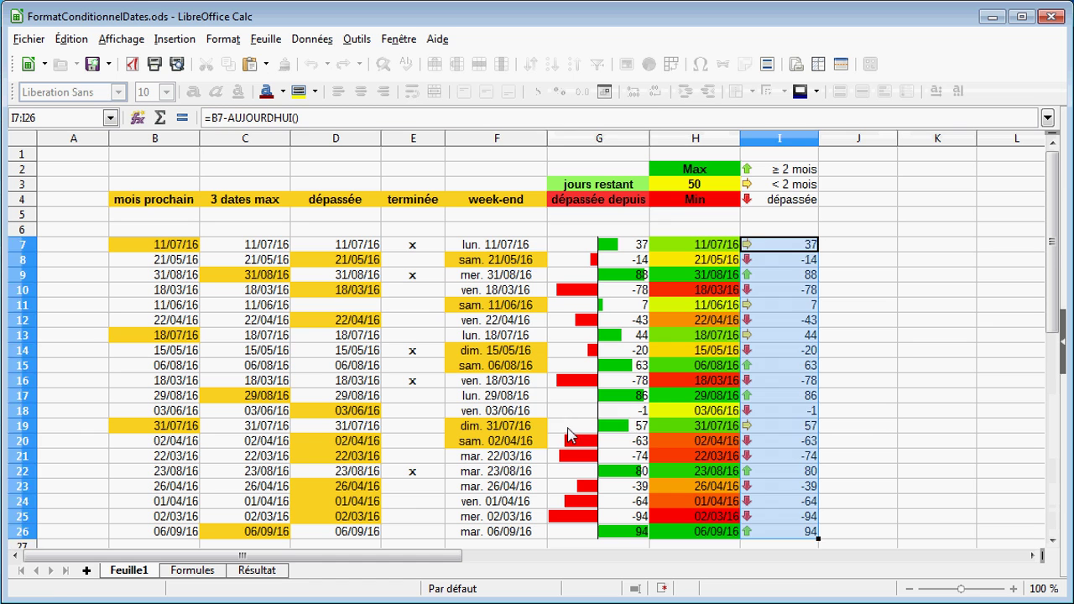
click(568, 428)
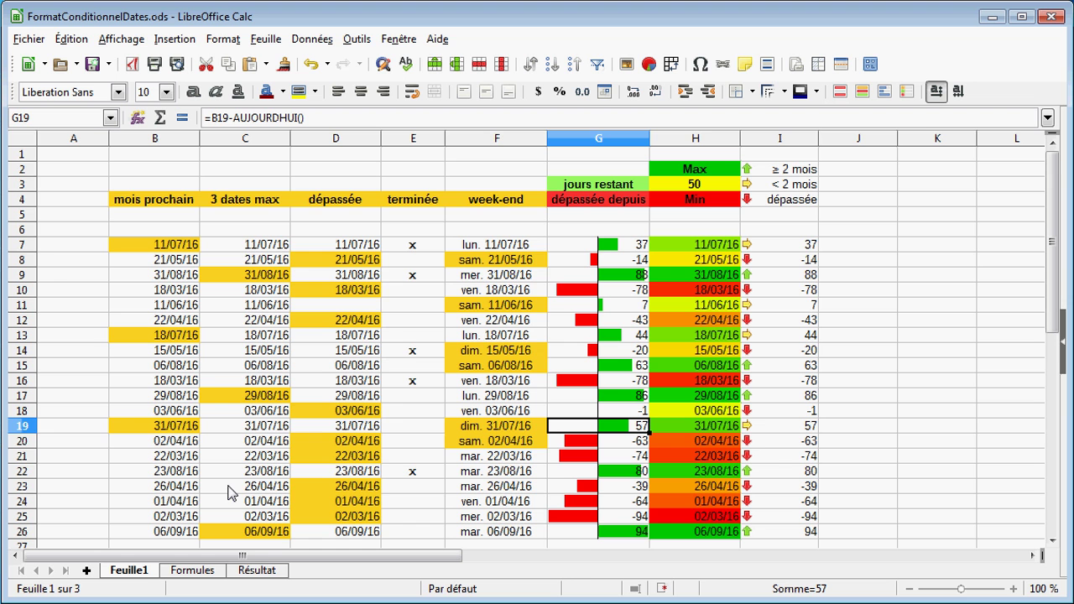
Step: Copy the formula =MOIS.DECALER(AUJOURDHUI(); 2)-AUJOURDHUI() from cell A17 of the Formules sheet and return to Feuille1
click(188, 570)
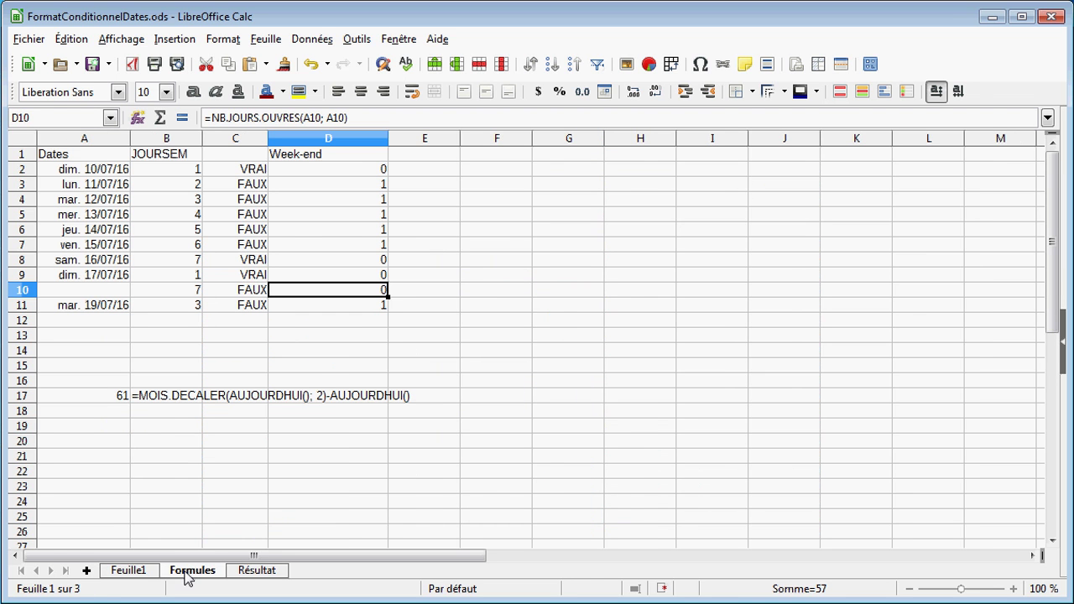
click(94, 398)
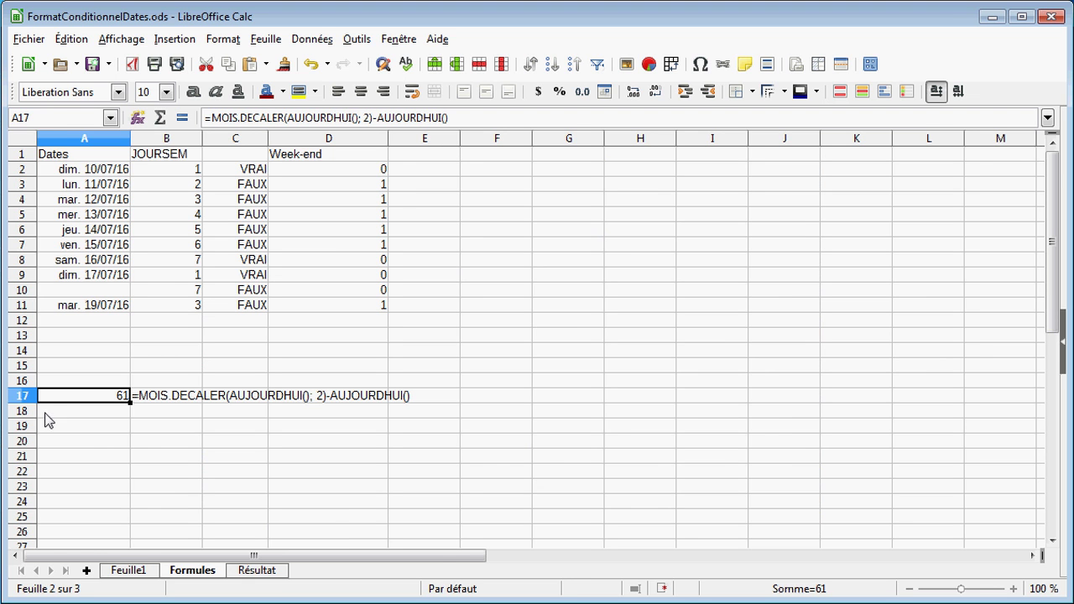
drag(449, 117, 204, 117)
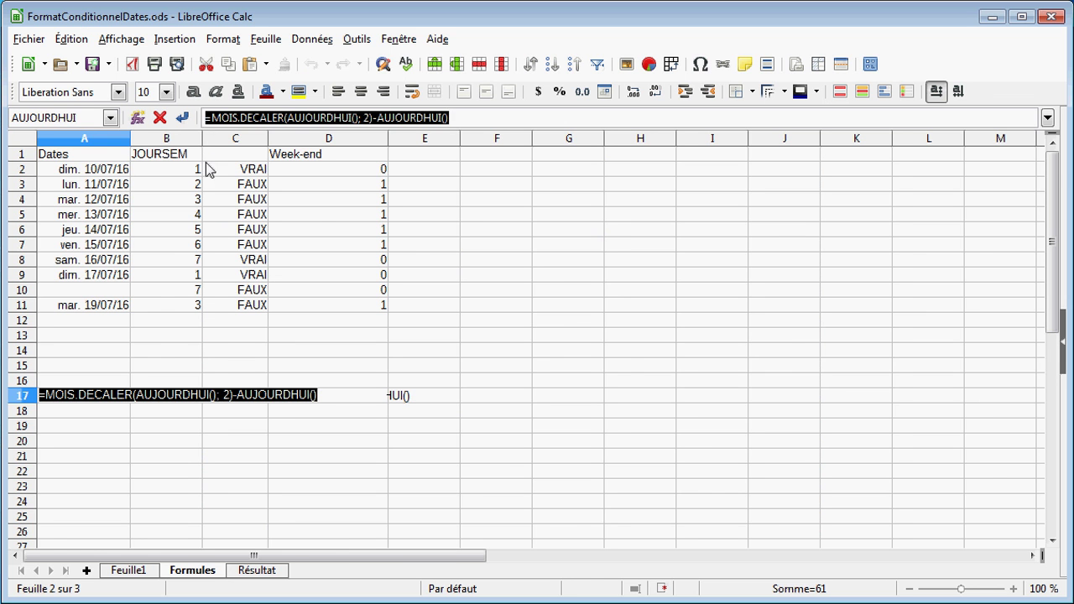
key(Escape)
click(130, 571)
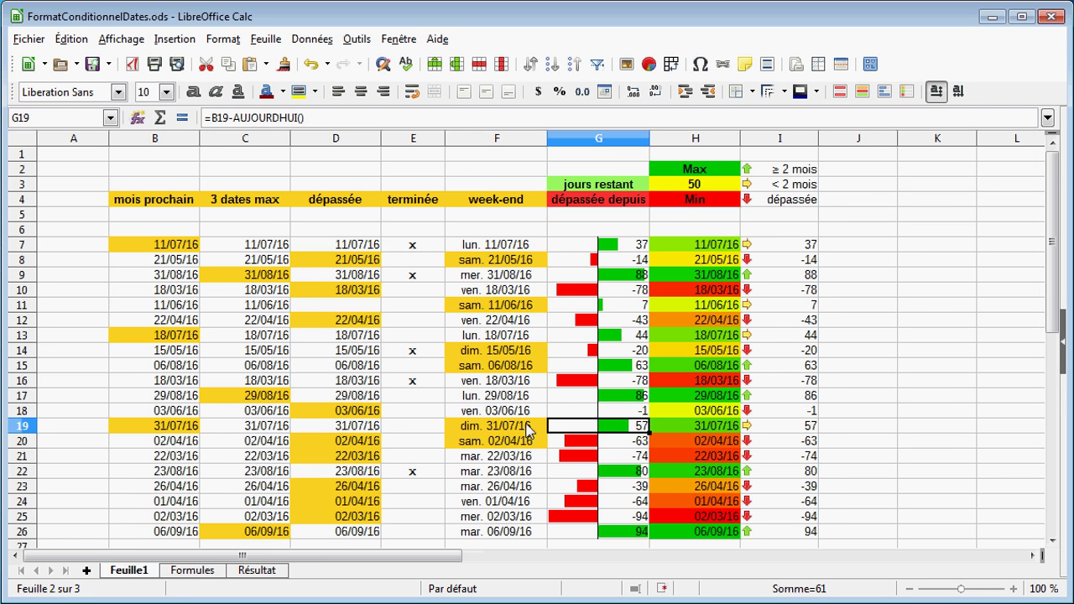
Step: Set the green arrow's threshold for I7:I26 to type Formule with MOIS.DECALER(AUJOURDHUI(); 2)-AUJOURDHUI(), apply the rule and deselect the range
drag(775, 249, 776, 532)
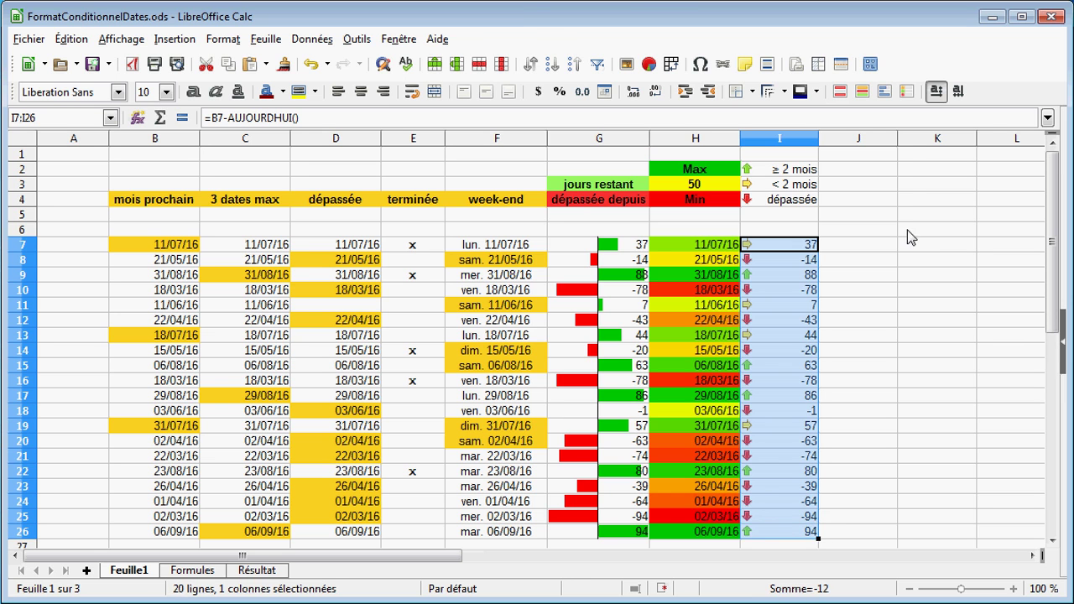
click(908, 93)
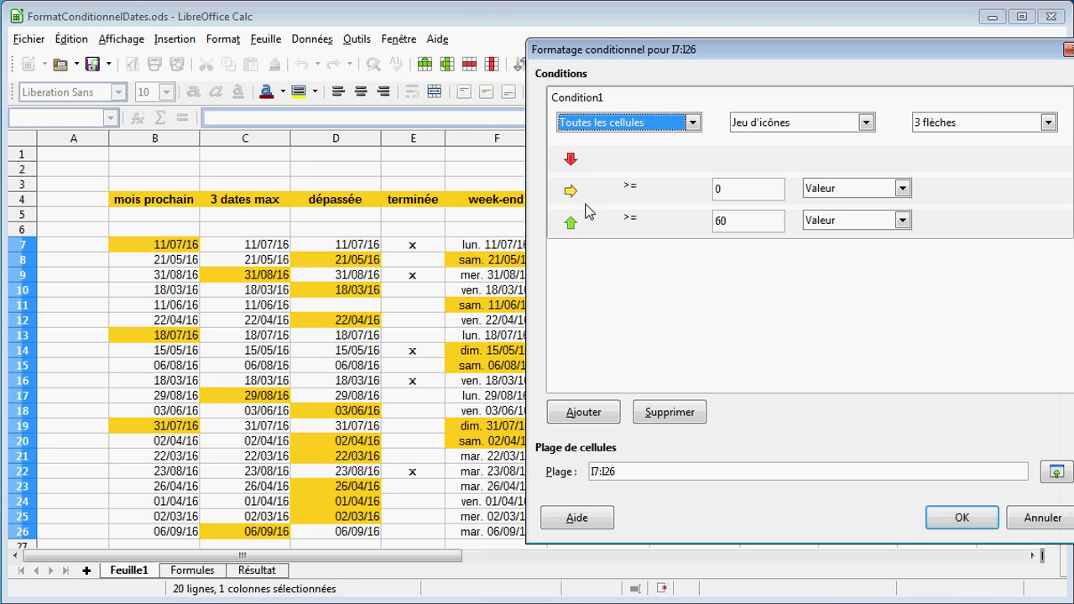
click(836, 221)
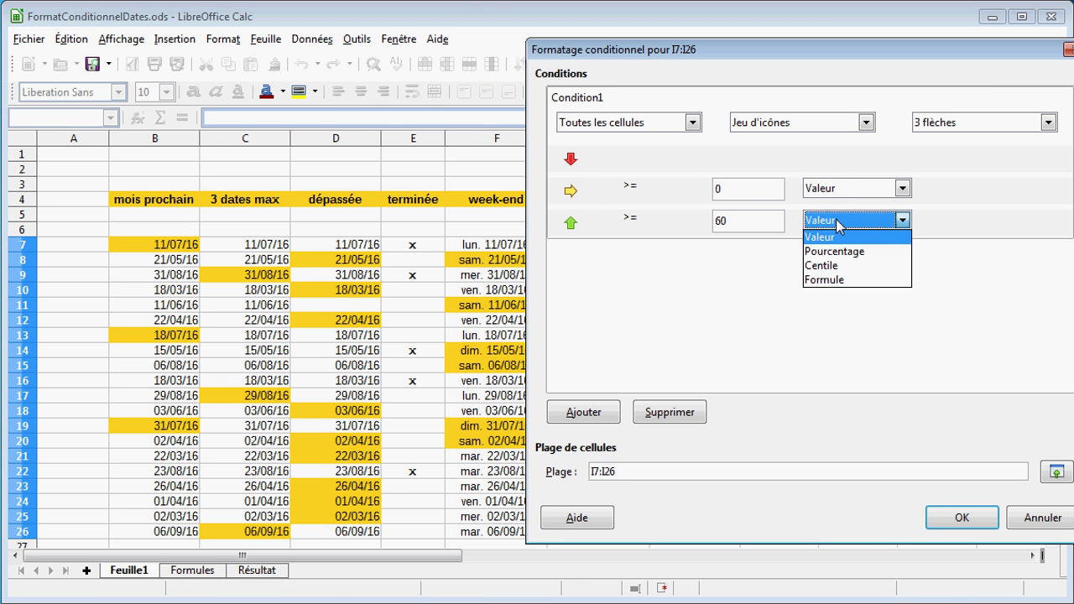
click(830, 279)
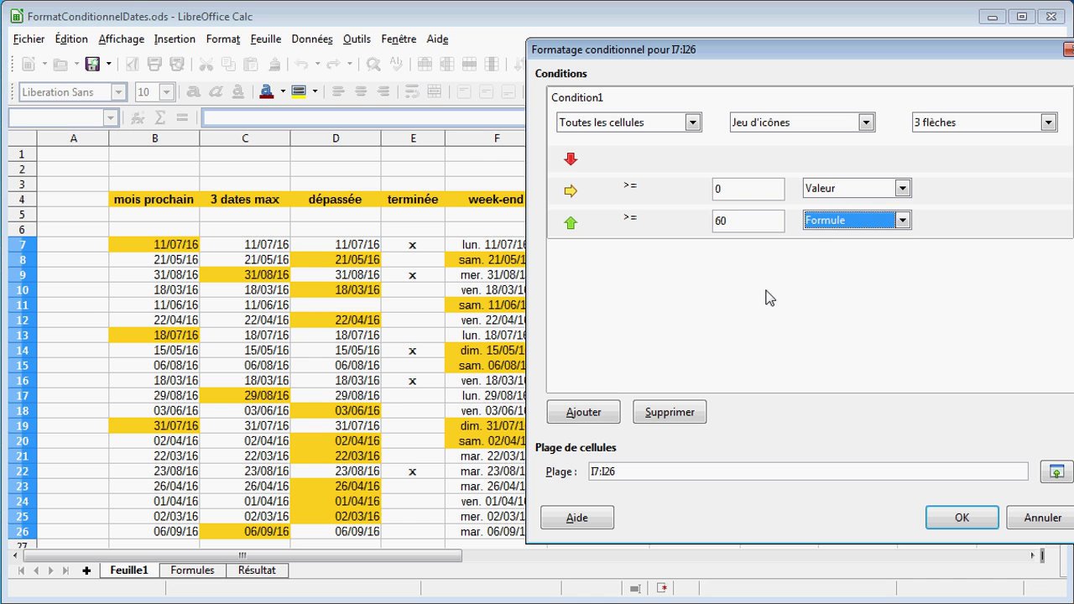
key(shift+Tab)
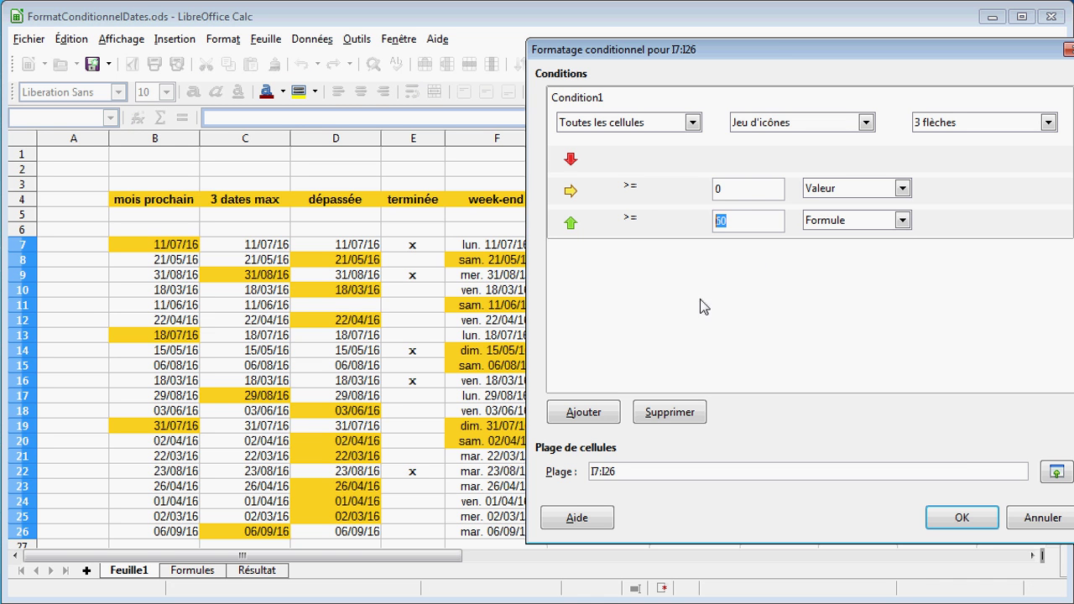
text(=MOIS.DECALER(AUJOURDHUI();1))
key(Home)
click(962, 518)
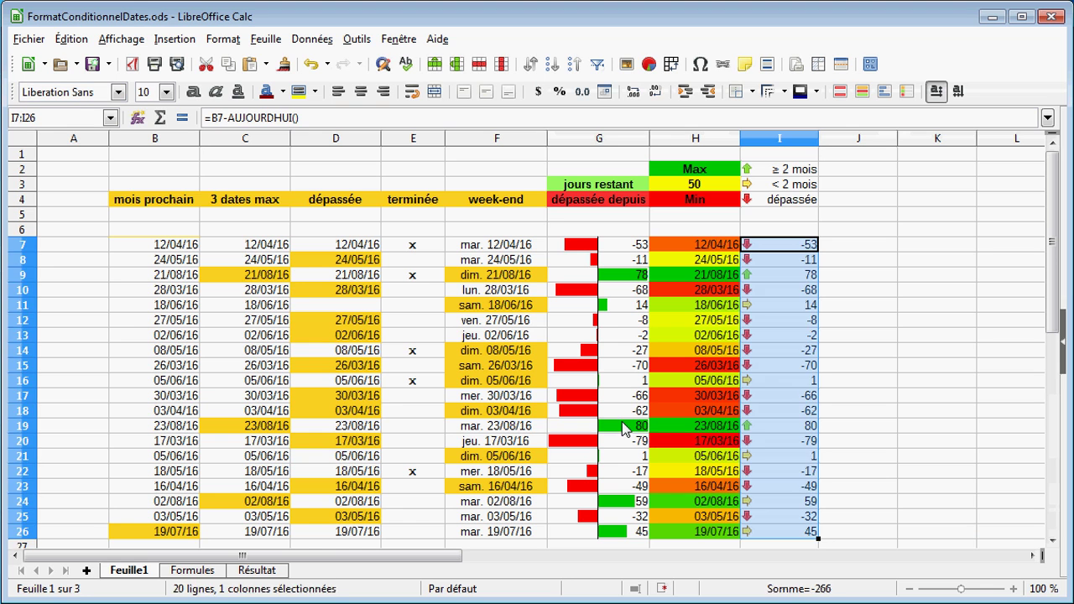
click(622, 421)
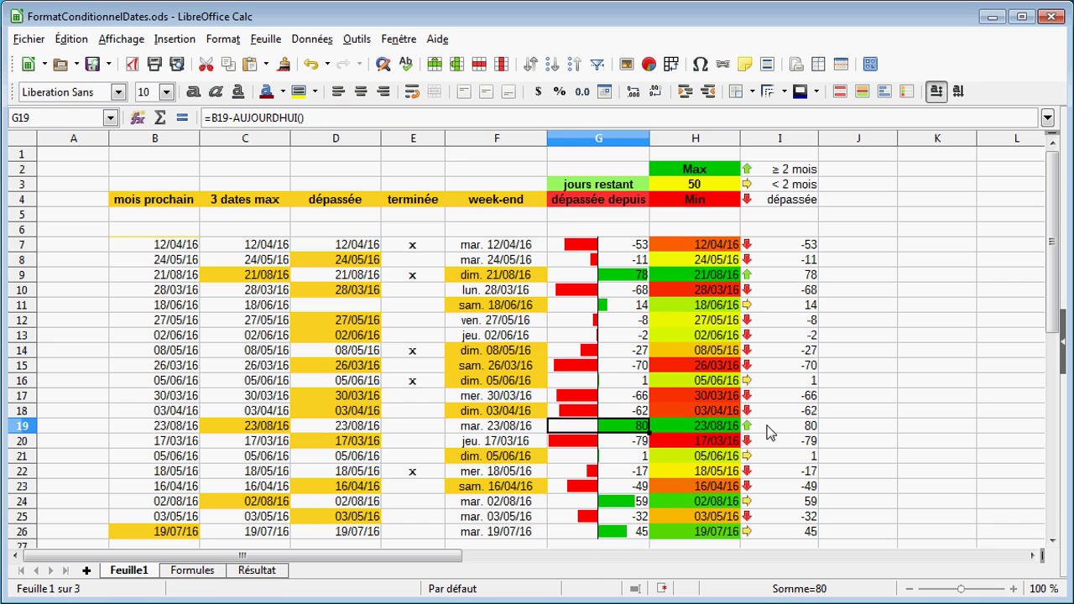
Step: Examine the icon set rule on the legend cells I2:I4 and close it without changes
click(768, 173)
drag(769, 173, 776, 203)
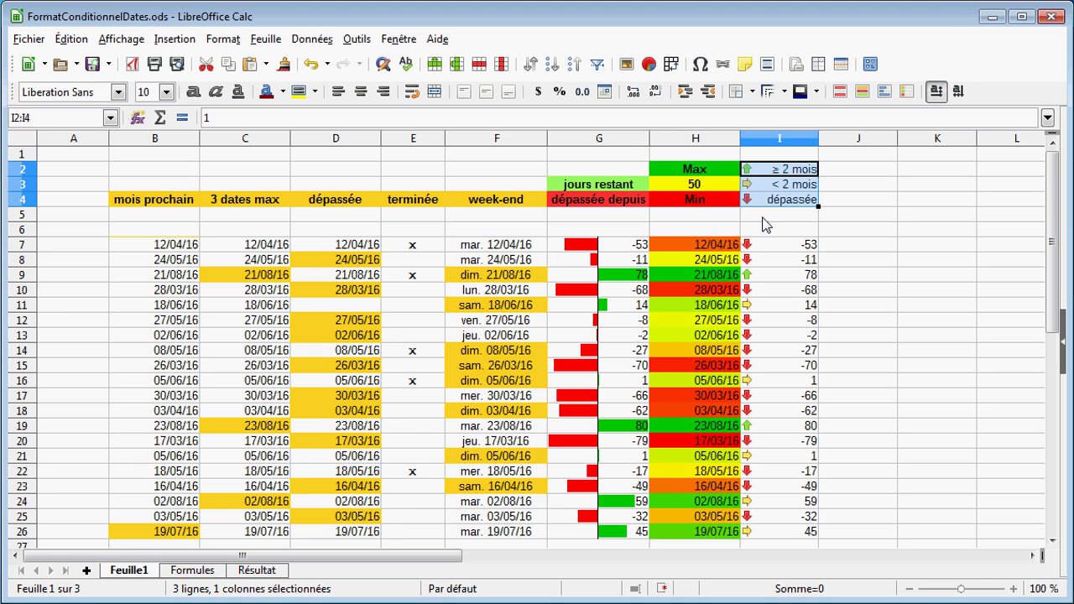
click(906, 91)
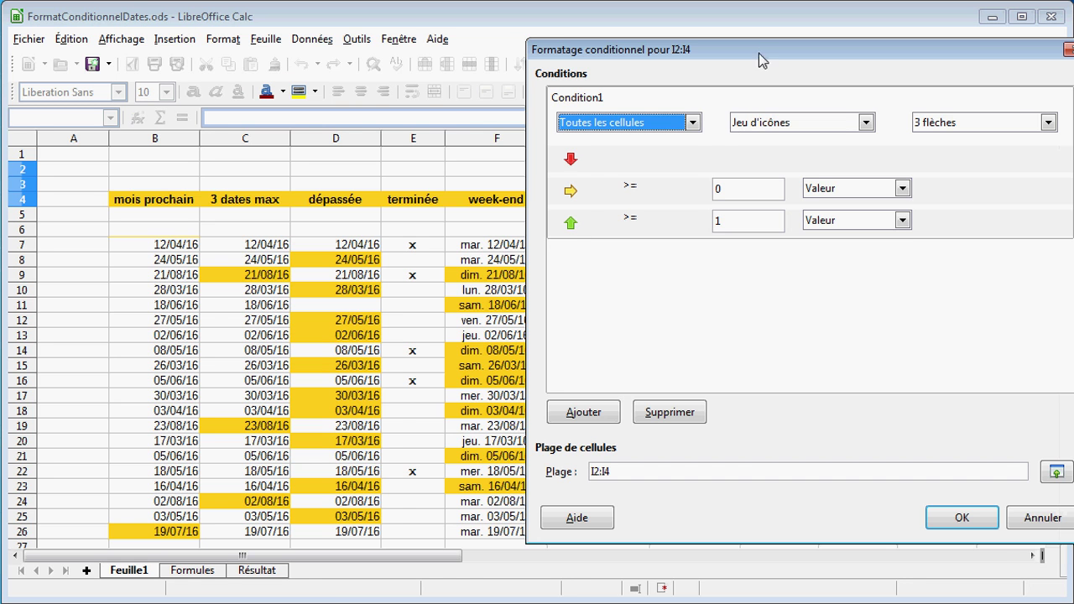
drag(759, 48, 704, 51)
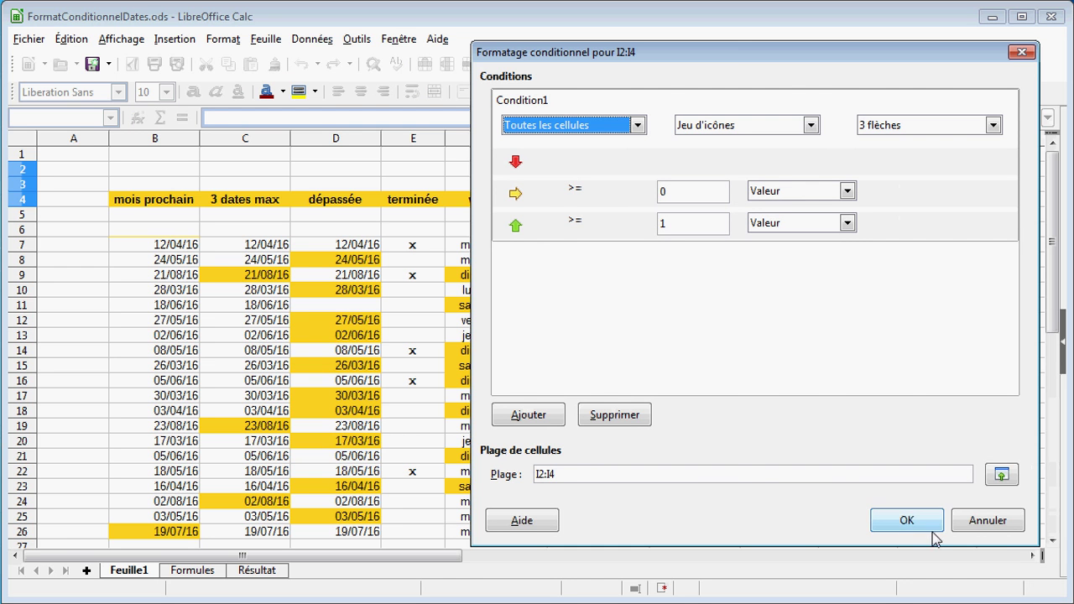
click(978, 520)
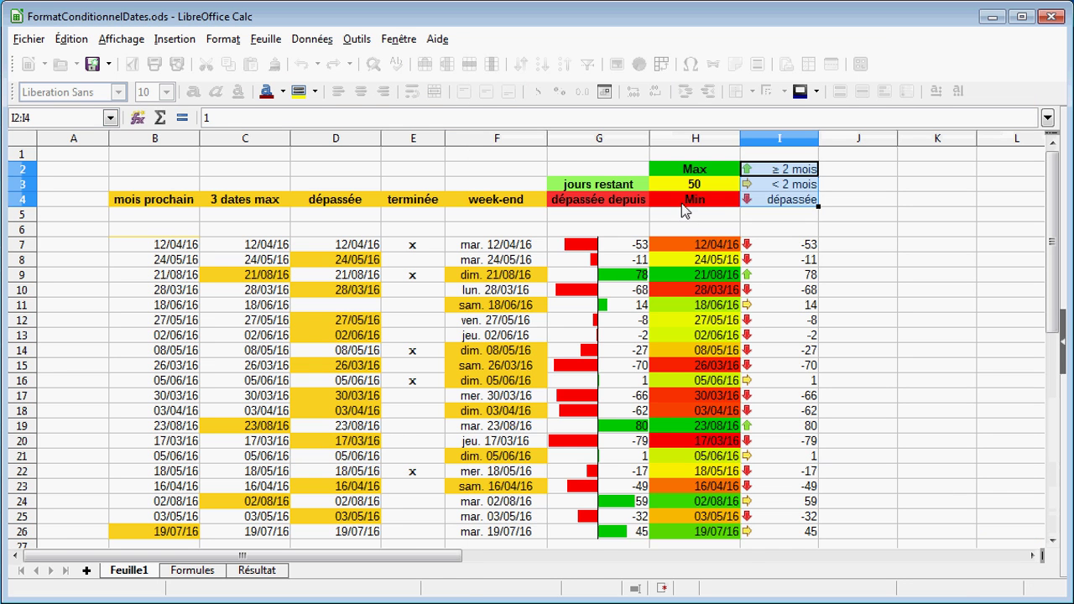
Step: Check the underlying values of the legend cells I2, I3 and I4 one by one
click(785, 171)
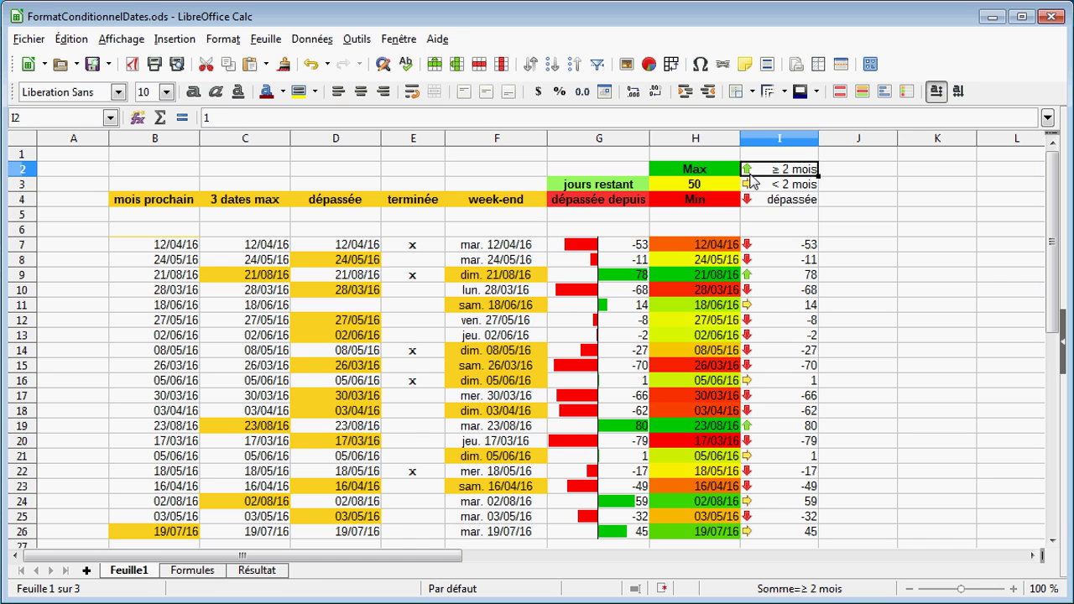
click(776, 188)
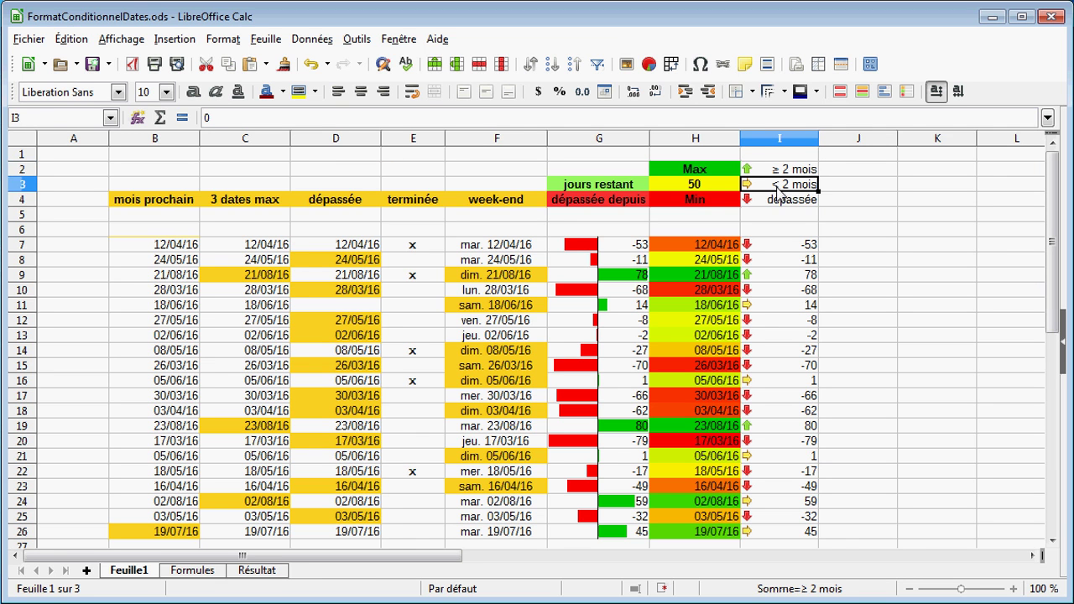
click(751, 206)
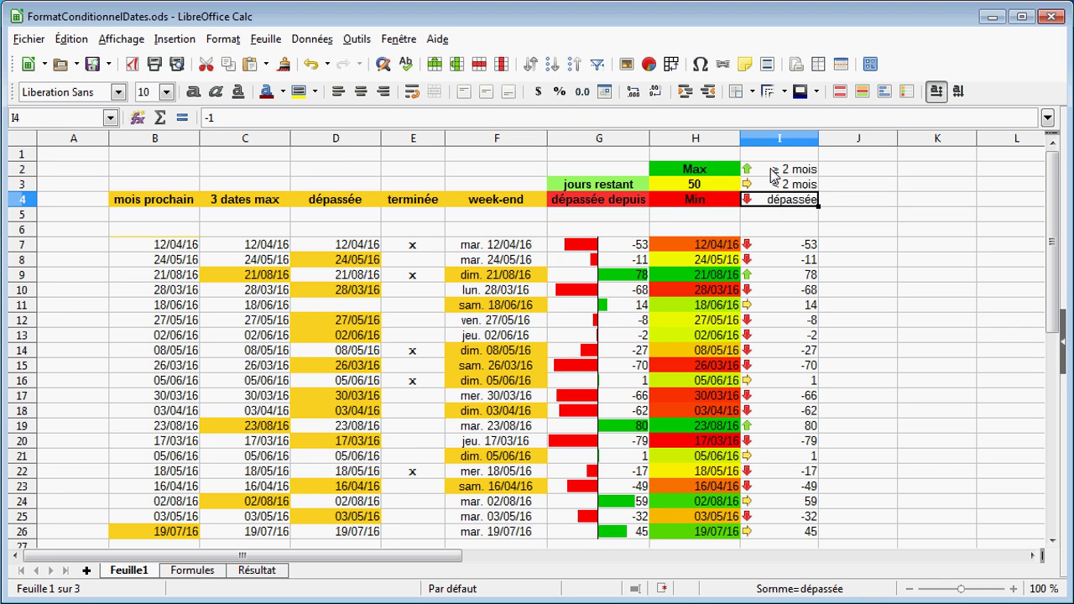
Step: Inspect the user-defined number format code of the legend cells I2:I4, close the cell formatting and deselect the range
drag(772, 169, 772, 207)
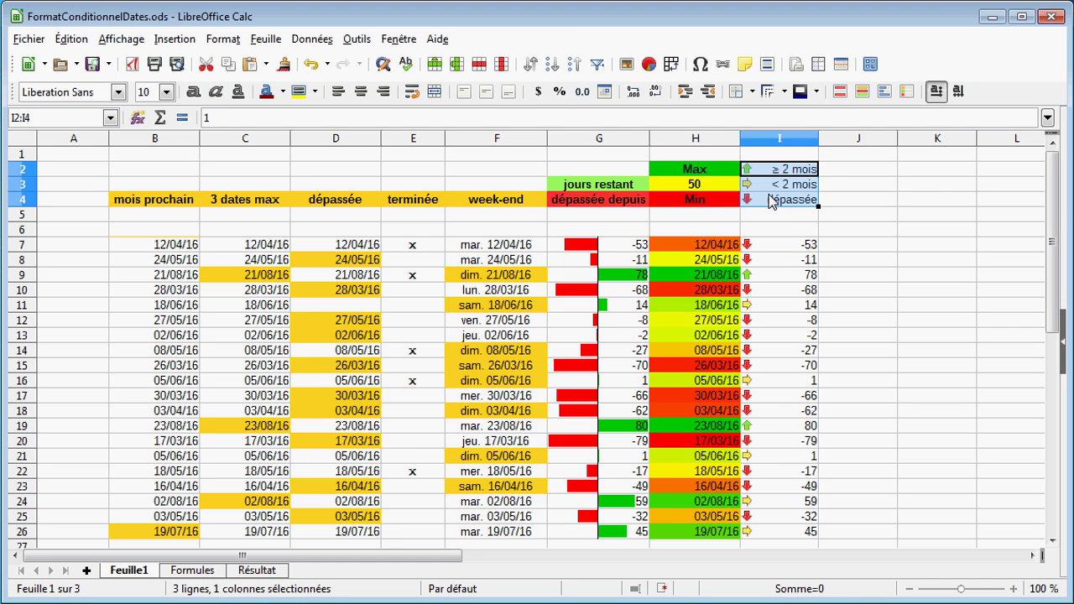
right_click(767, 195)
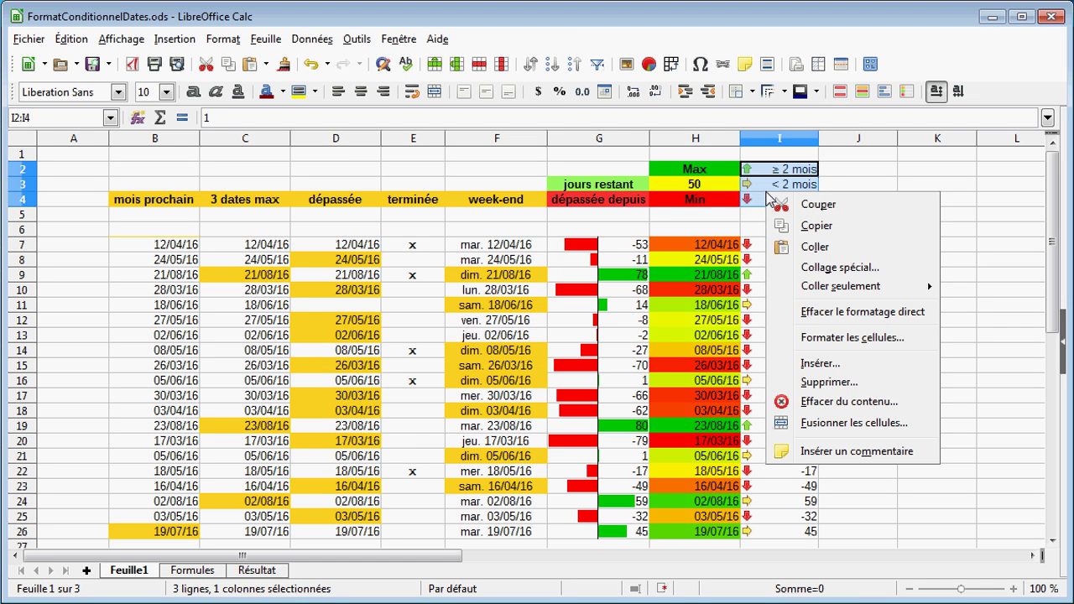
click(864, 338)
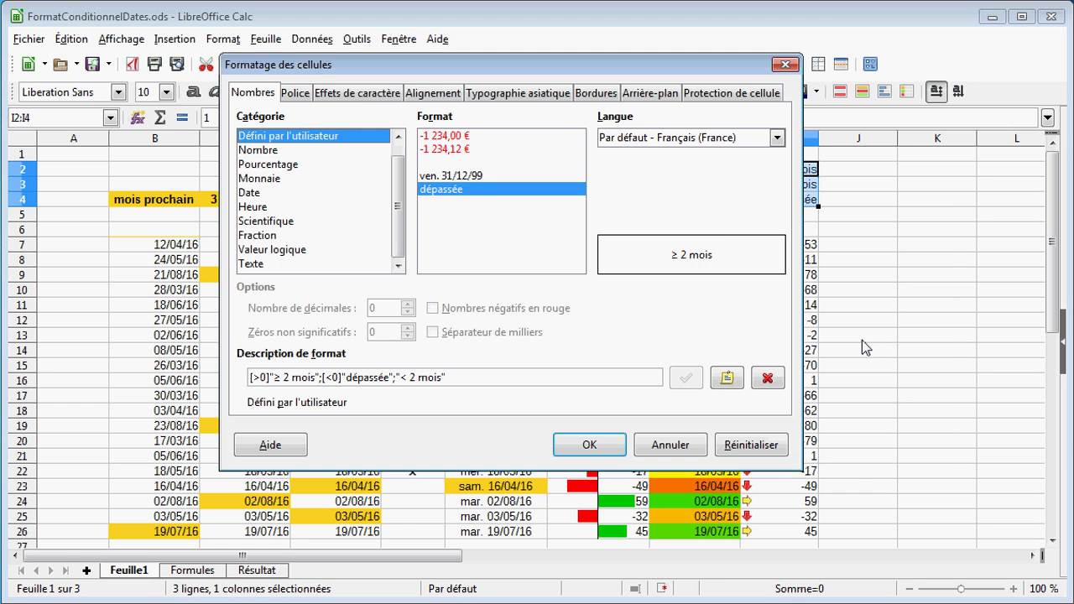
drag(626, 71, 549, 75)
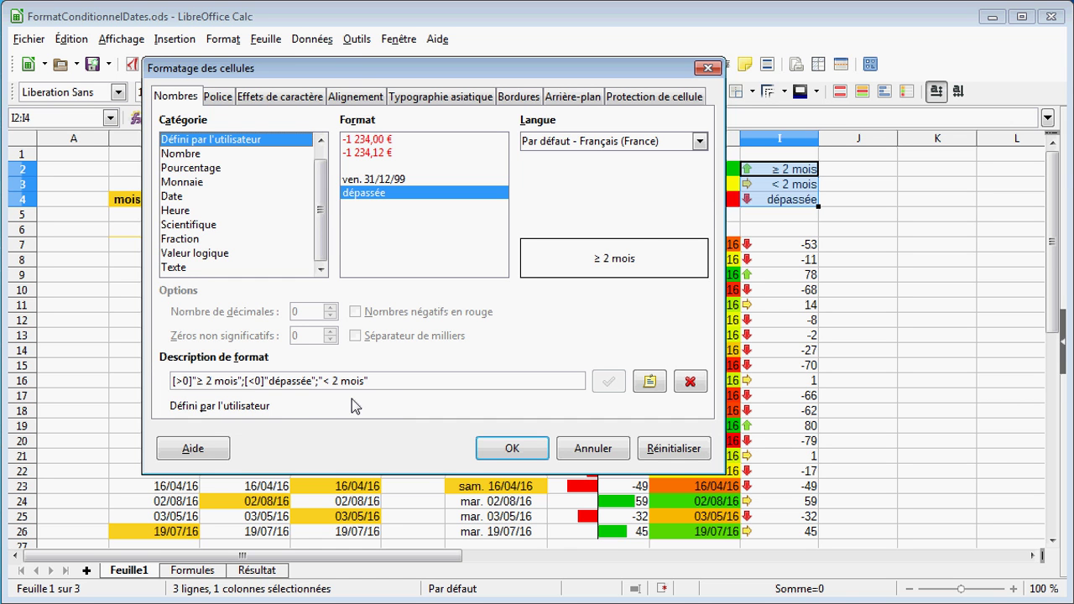
click(508, 449)
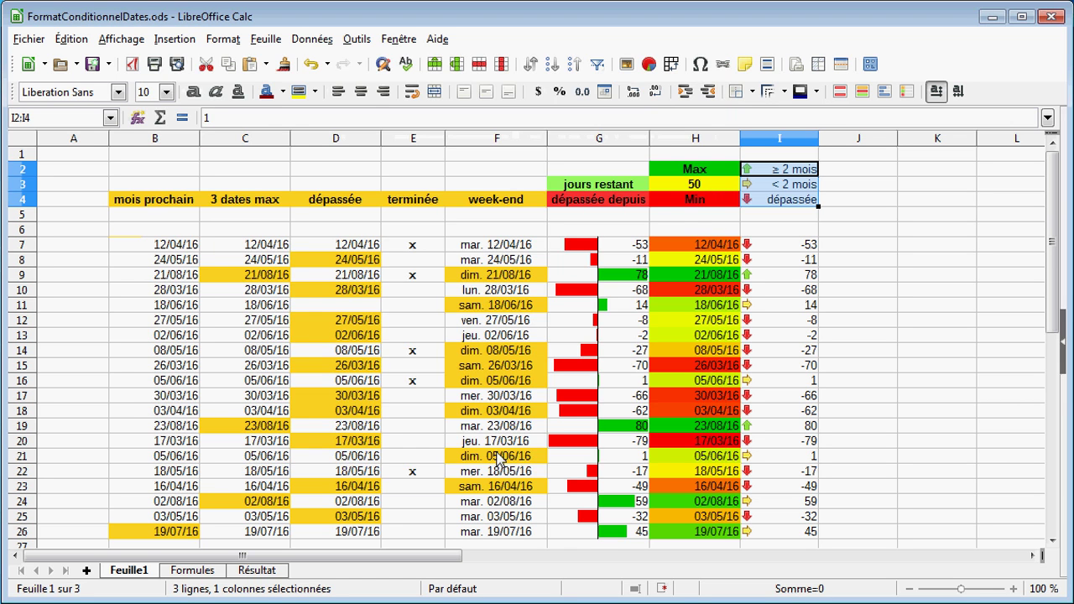
click(55, 320)
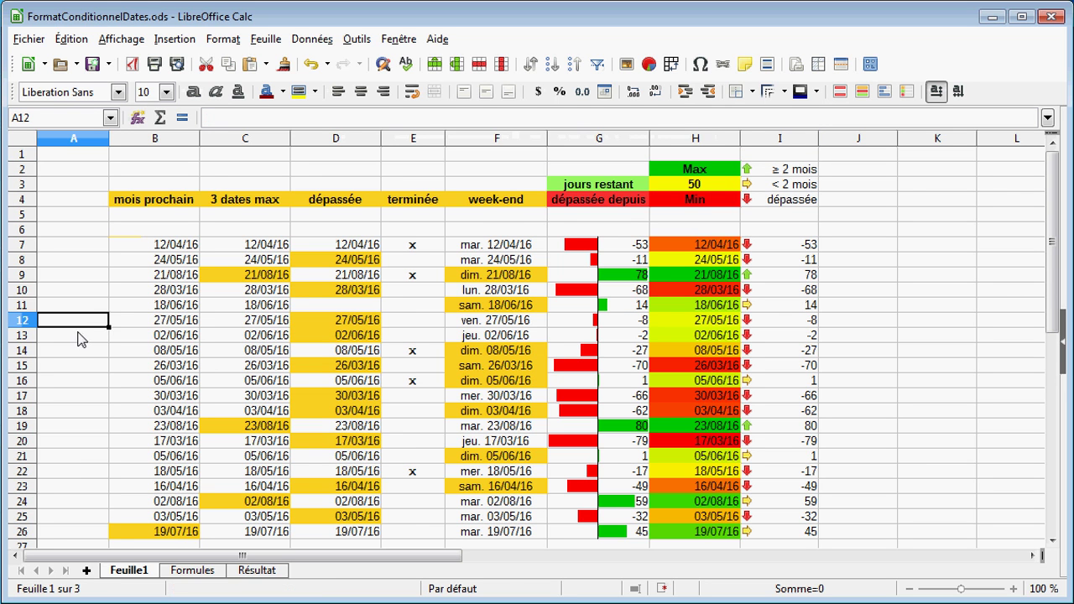